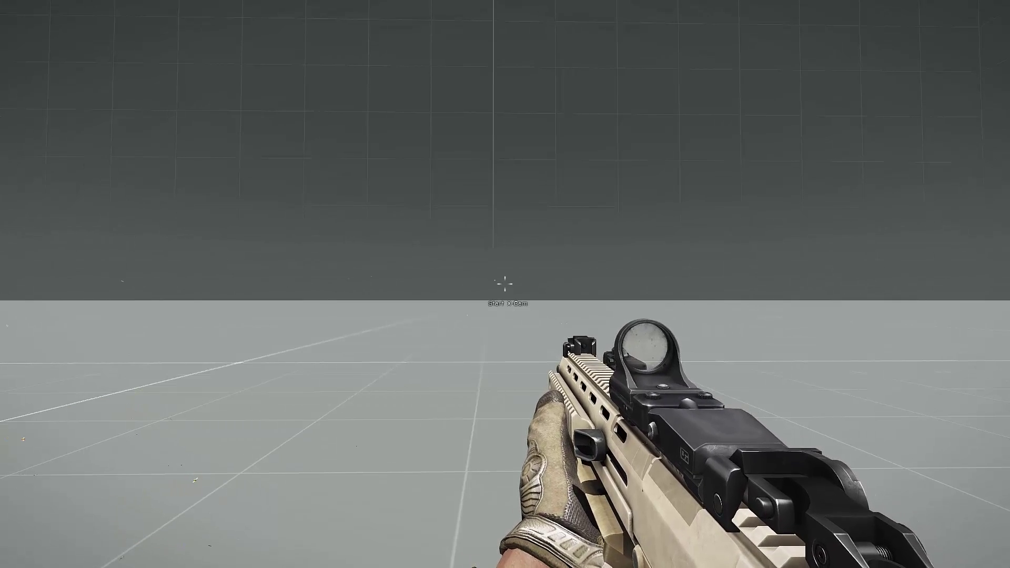
- Start X-Cam, switch to object editing and load the saved project Tutorial_9
{"action": "key", "text": "space"}
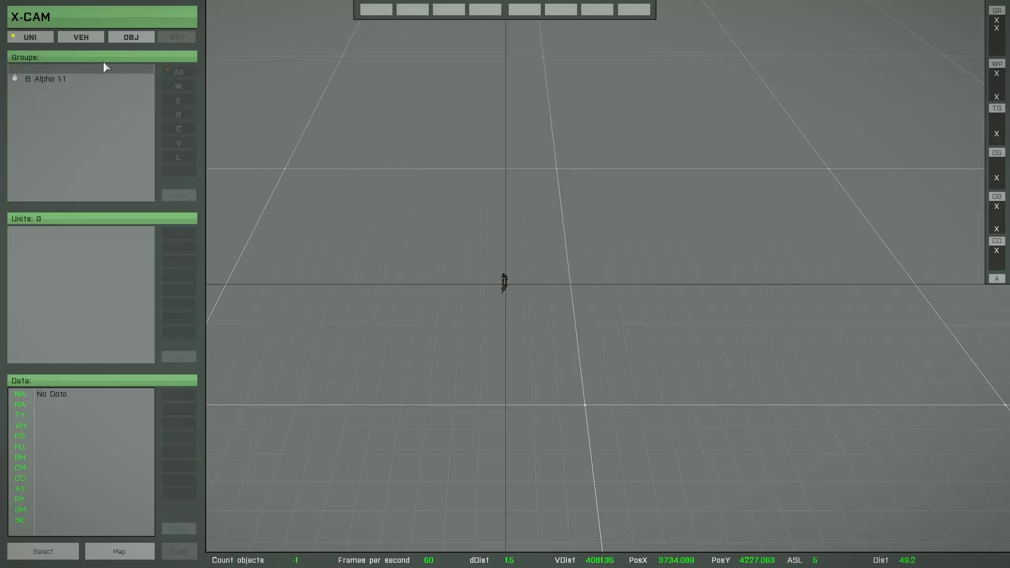
{"action": "left_click", "coordinate": [131, 37]}
{"action": "left_click", "coordinate": [69, 560]}
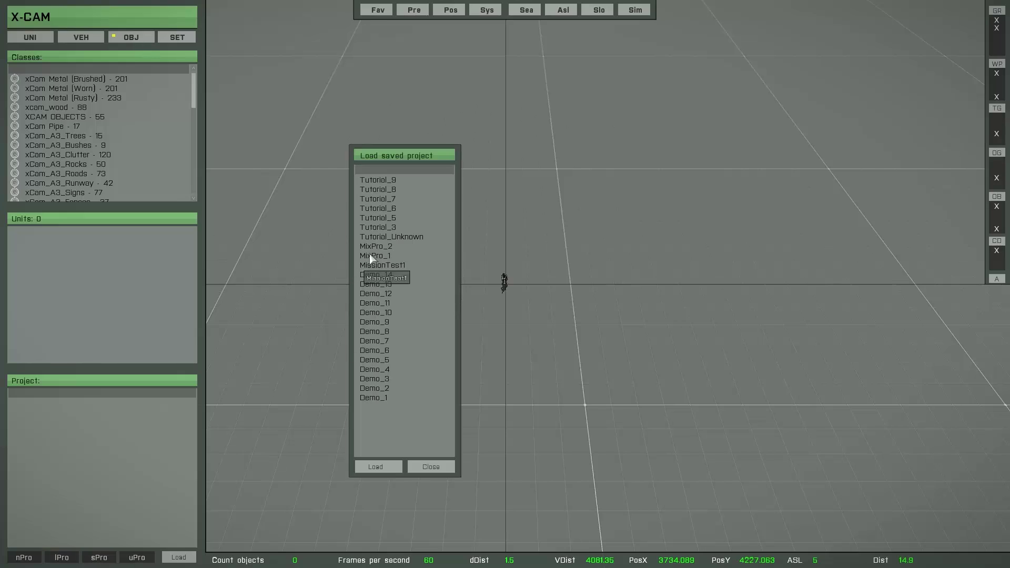
{"action": "left_click", "coordinate": [386, 180]}
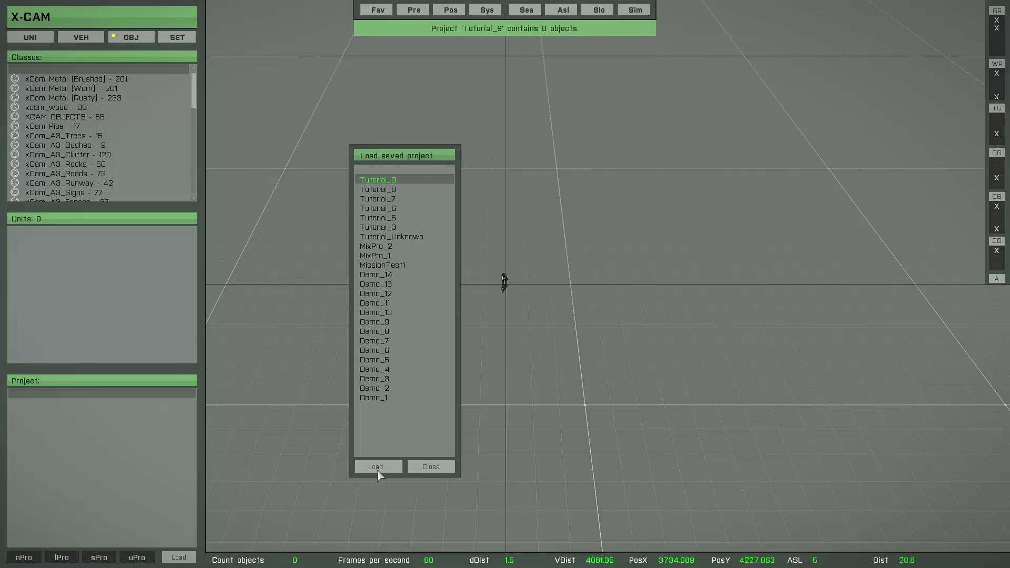
{"action": "left_click", "coordinate": [377, 467]}
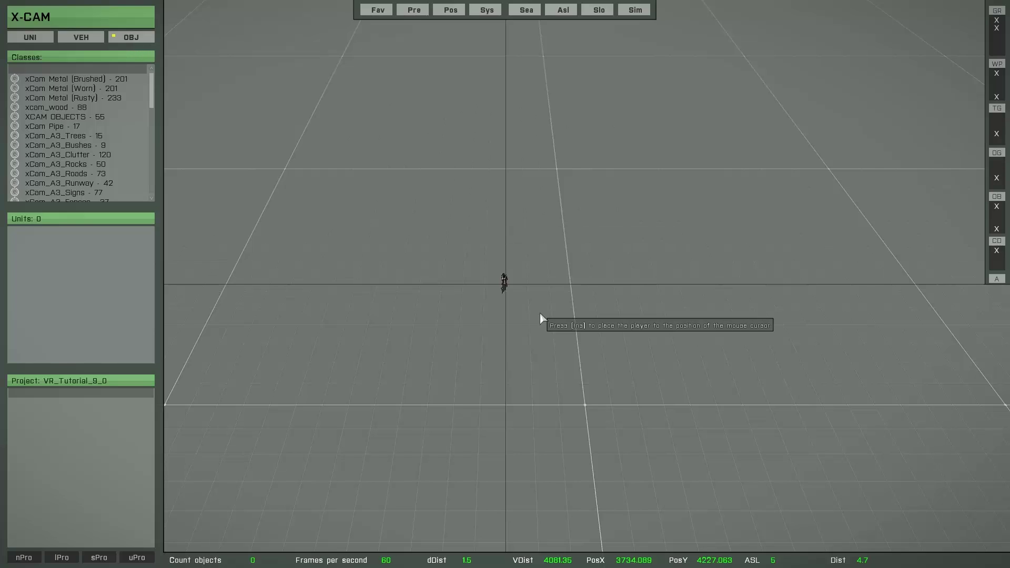
- Use the brush to place six xcam_t_FicusB1s_F trees from xCam_A3_Trees in two rows behind the player
{"action": "right_click_drag", "start_coordinate": [539, 313], "coordinate": [580, 371]}
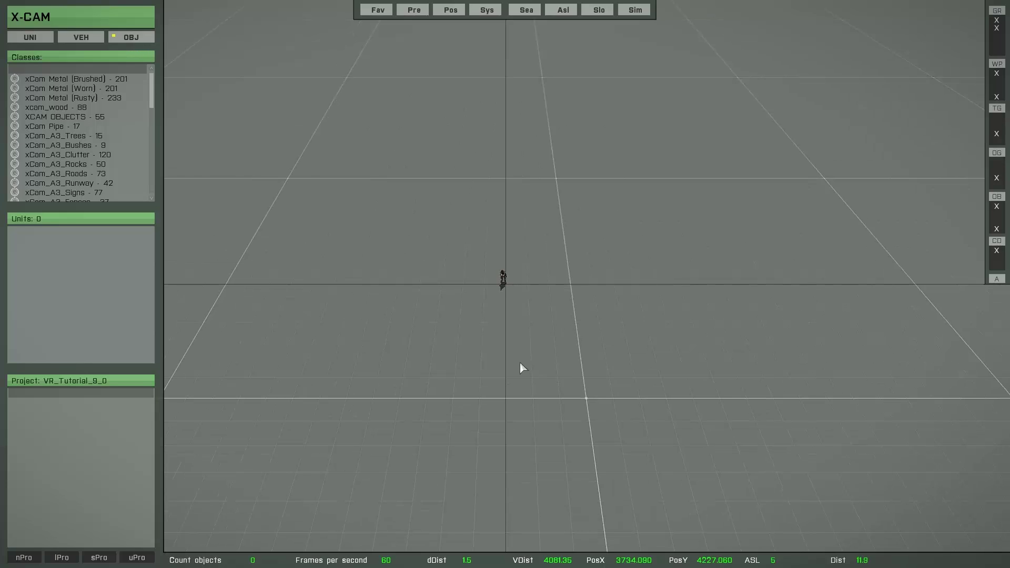
{"action": "mouse_move", "coordinate": [101, 158]}
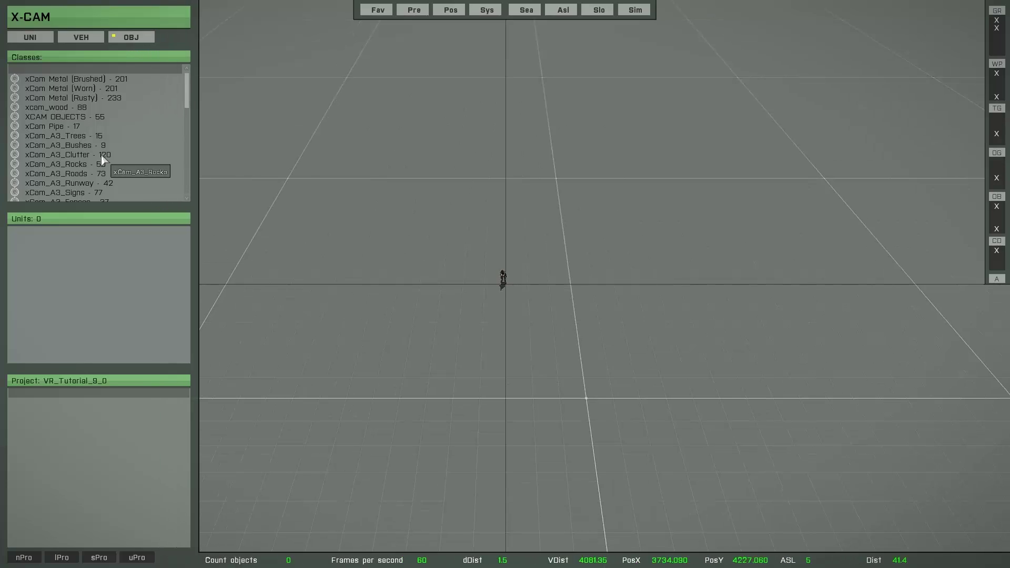
{"action": "left_click", "coordinate": [79, 136]}
{"action": "left_click", "coordinate": [81, 242]}
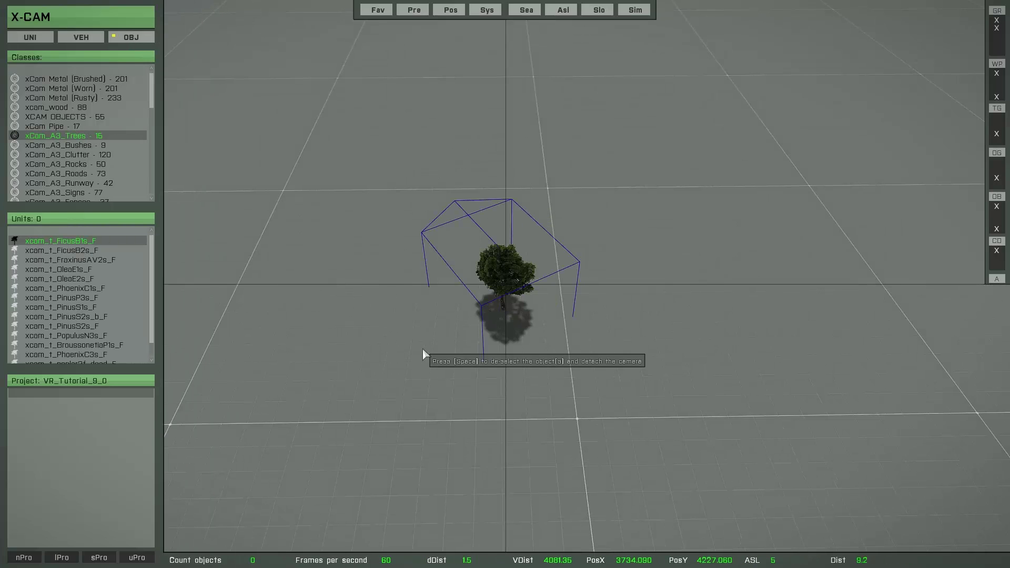
{"action": "key", "text": "b"}
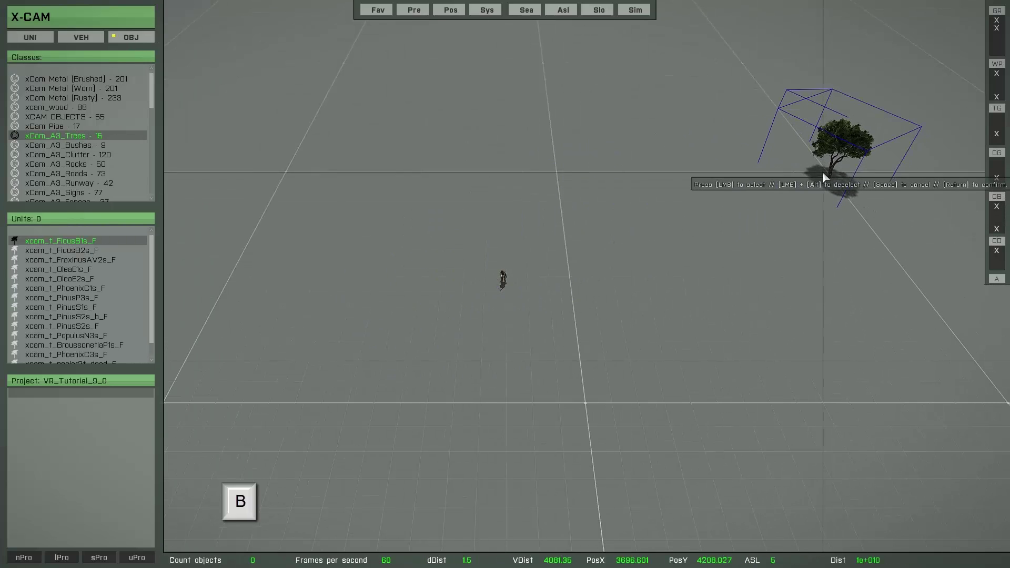
{"action": "left_click", "coordinate": [823, 177]}
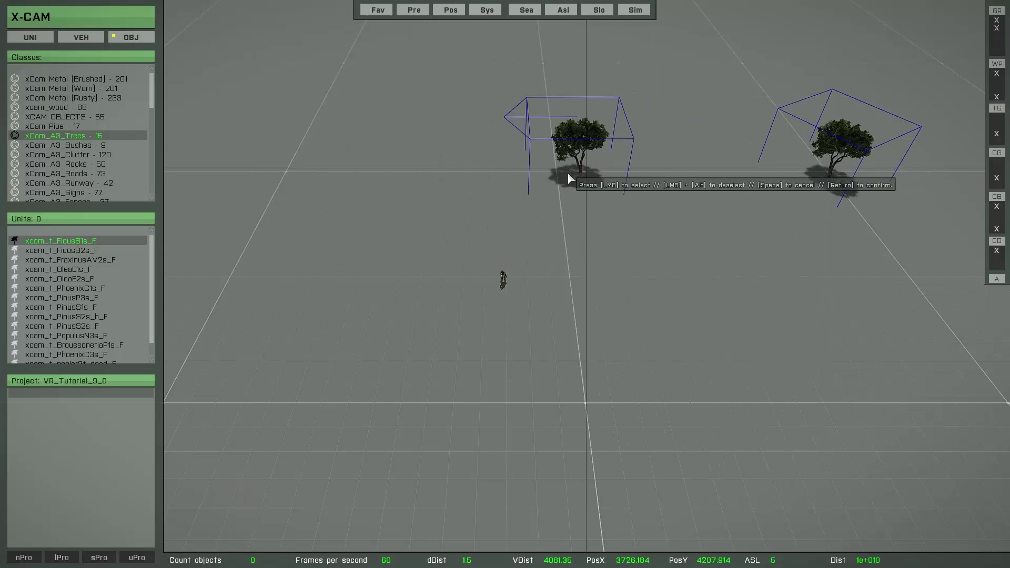
{"action": "left_click", "coordinate": [548, 173]}
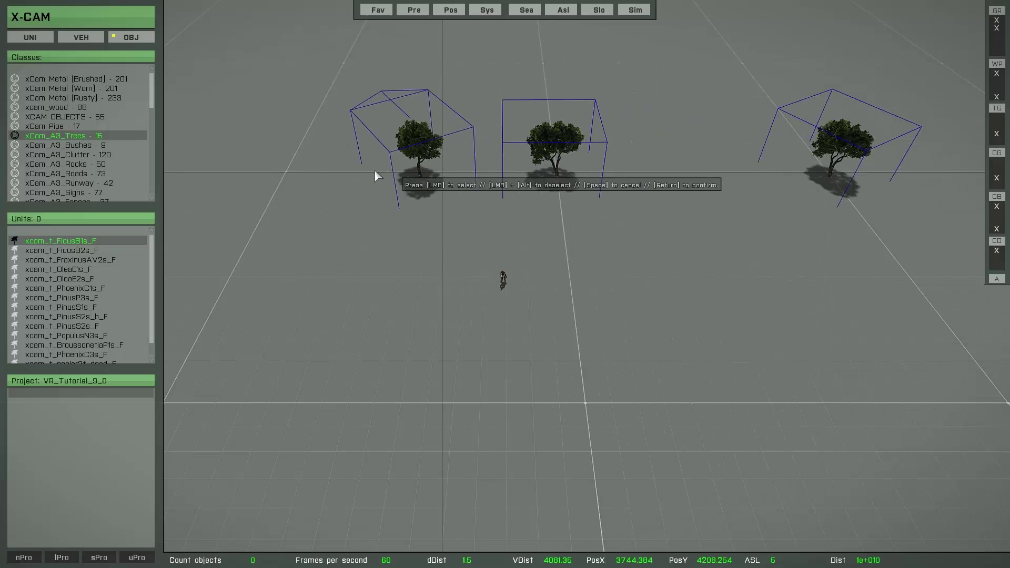
{"action": "left_click", "coordinate": [283, 174]}
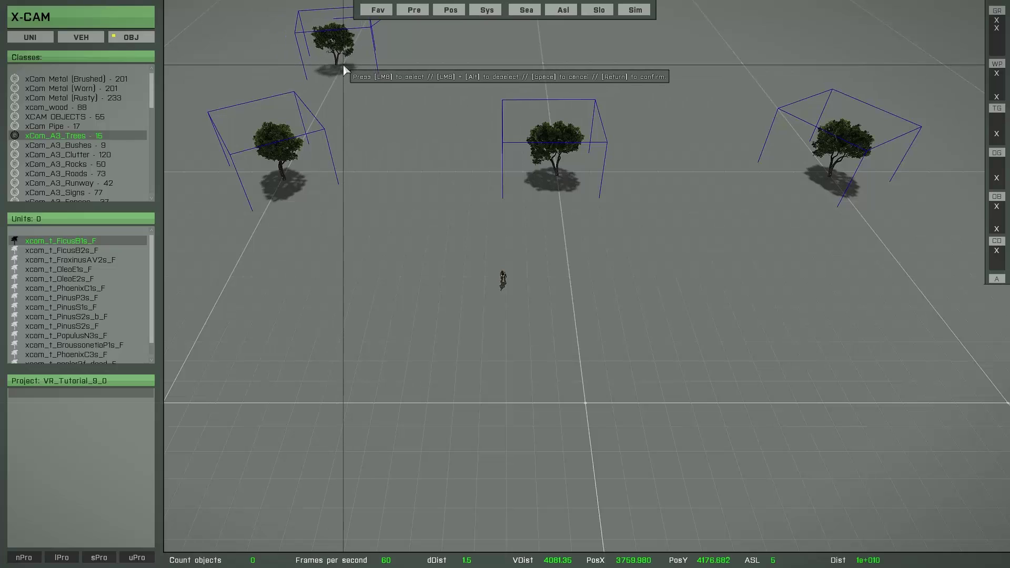
{"action": "left_click", "coordinate": [541, 67]}
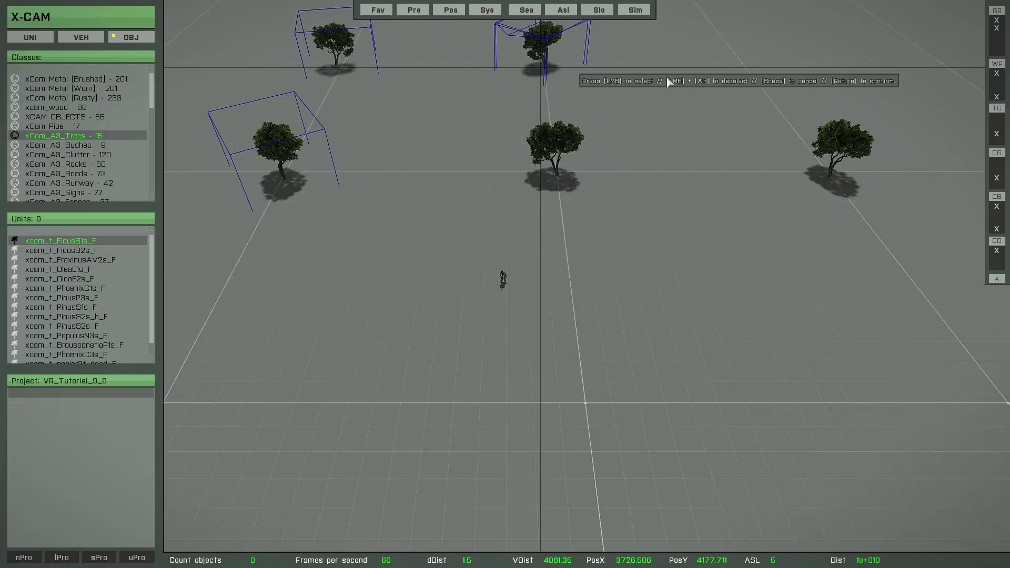
{"action": "left_click", "coordinate": [739, 68]}
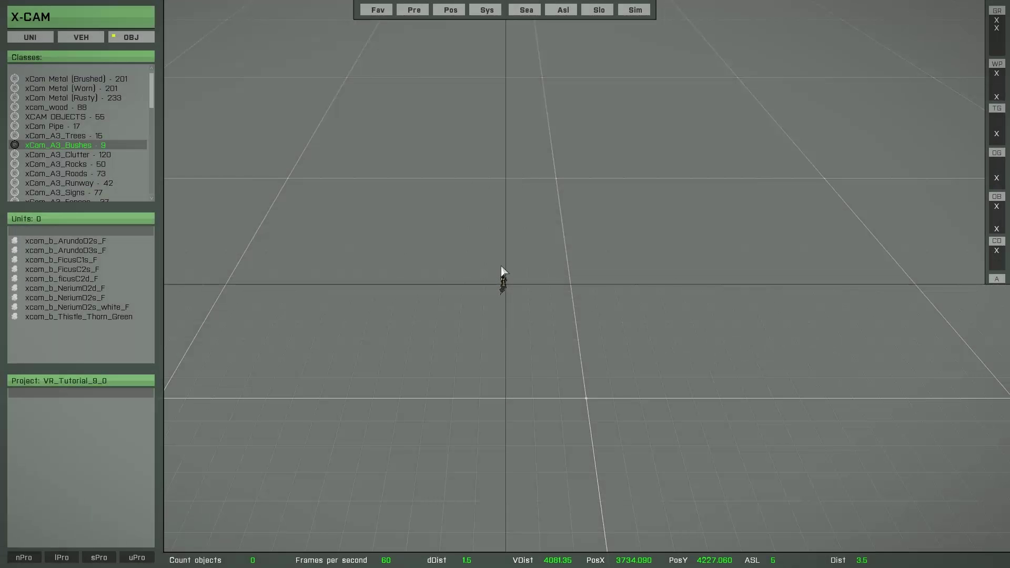
- Fill the multi brush circle around the player with a dense cluster of xcam_b_FicusC2s_F bushes from xCam_A3_Bushes
{"action": "mouse_move", "coordinate": [126, 257]}
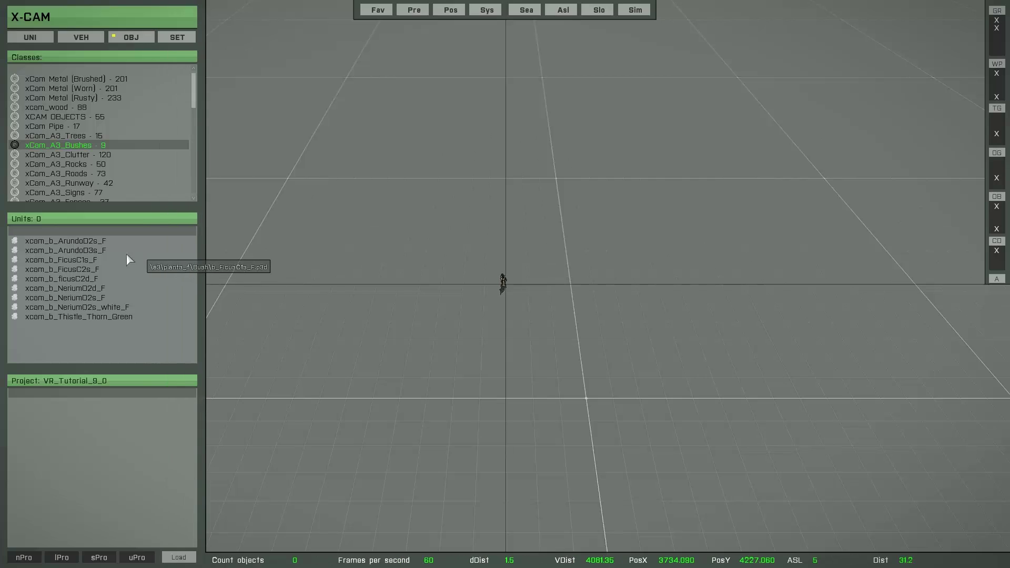
{"action": "left_click", "coordinate": [82, 270]}
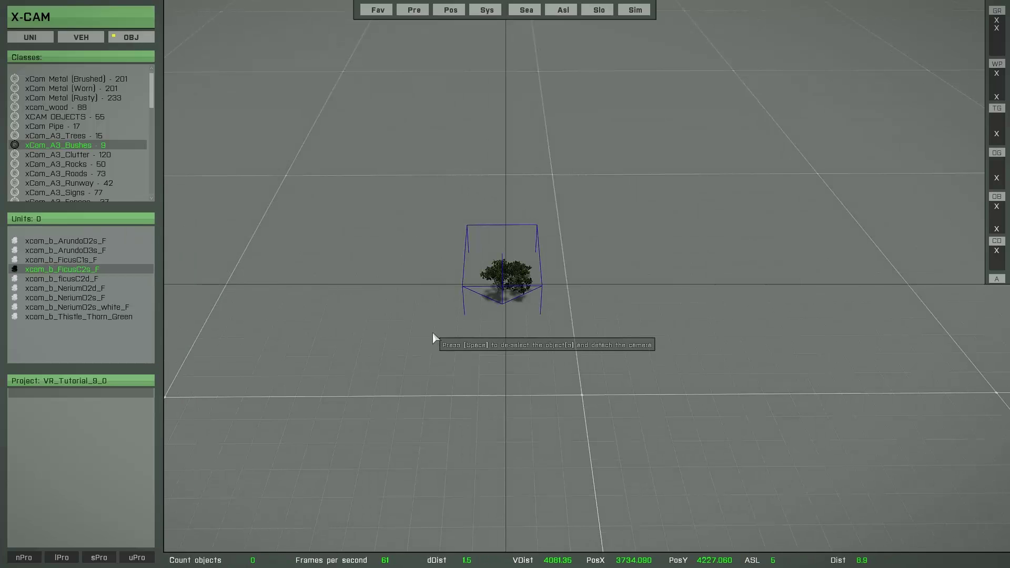
{"action": "key", "text": "o"}
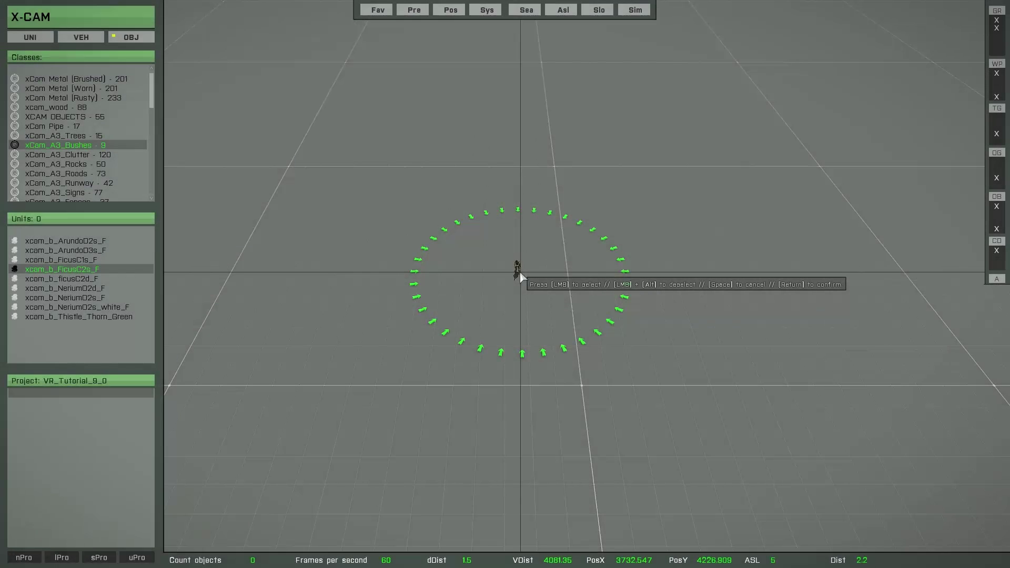
{"action": "left_click", "coordinate": [520, 271]}
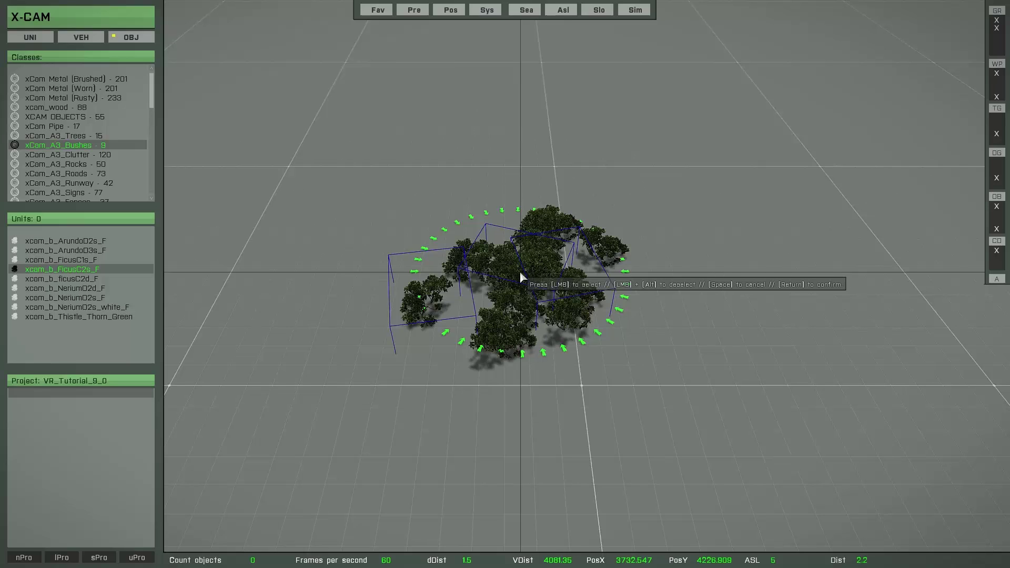
{"action": "left_click_drag", "start_coordinate": [520, 273], "coordinate": [519, 273]}
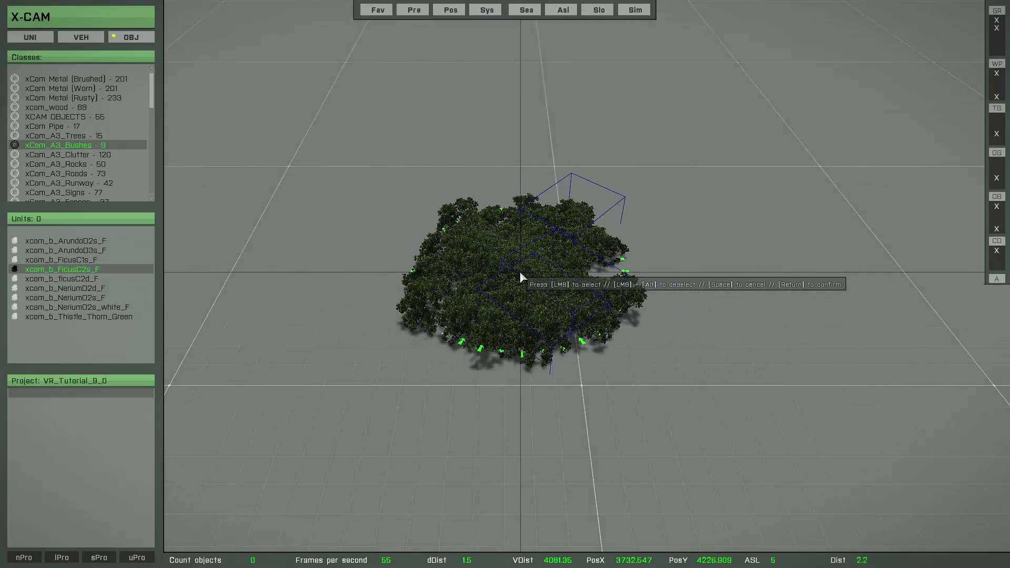
- Brush a wider, scattered field of xcam_b_FicusC2s_F bushes beside the dense cluster, and delete all multi brush objects
{"action": "key", "text": "a"}
{"action": "right_click_drag", "start_coordinate": [577, 331], "coordinate": [626, 277]}
{"action": "mouse_move", "coordinate": [619, 255]}
{"action": "left_mouse_down"}
{"action": "mouse_move", "coordinate": [557, 161]}
{"action": "mouse_move", "coordinate": [431, 132]}
{"action": "mouse_move", "coordinate": [353, 170]}
{"action": "mouse_move", "coordinate": [512, 259]}
{"action": "mouse_move", "coordinate": [425, 312]}
{"action": "mouse_move", "coordinate": [563, 349]}
{"action": "mouse_move", "coordinate": [657, 288]}
{"action": "mouse_move", "coordinate": [669, 203]}
{"action": "mouse_move", "coordinate": [625, 137]}
{"action": "mouse_move", "coordinate": [496, 95]}
{"action": "mouse_move", "coordinate": [371, 79]}
{"action": "mouse_move", "coordinate": [440, 108]}
{"action": "mouse_move", "coordinate": [463, 240]}
{"action": "mouse_move", "coordinate": [481, 260]}
{"action": "mouse_move", "coordinate": [475, 142]}
{"action": "mouse_move", "coordinate": [401, 199]}
{"action": "mouse_move", "coordinate": [561, 439]}
{"action": "mouse_move", "coordinate": [378, 342]}
{"action": "mouse_move", "coordinate": [314, 232]}
{"action": "mouse_move", "coordinate": [326, 384]}
{"action": "mouse_move", "coordinate": [402, 424]}
{"action": "left_mouse_up"}
{"action": "key", "text": "a"}
{"action": "scroll", "coordinate": [468, 361], "scroll_direction": "down", "scroll_amount": 5}
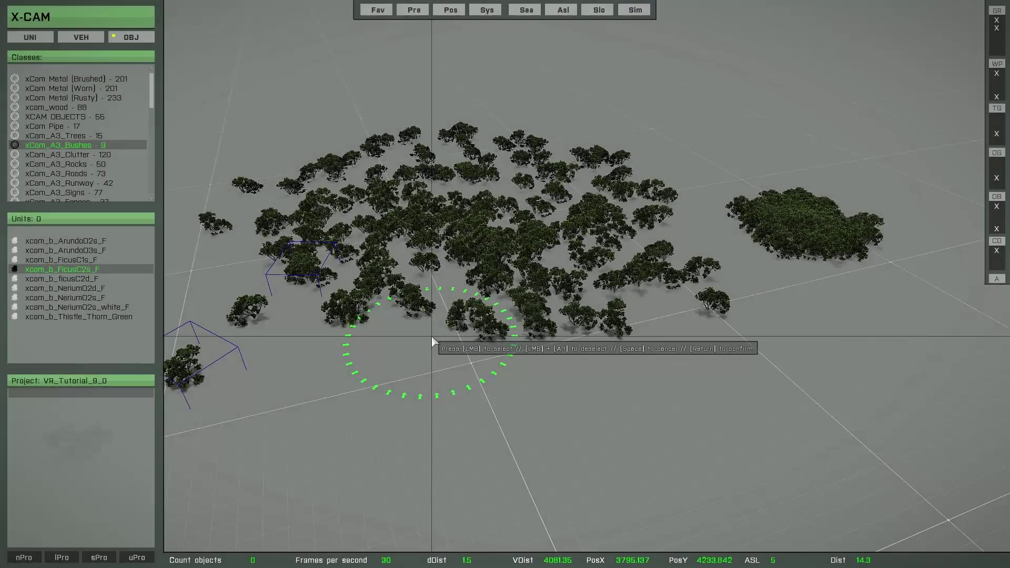
{"action": "key", "text": "space"}
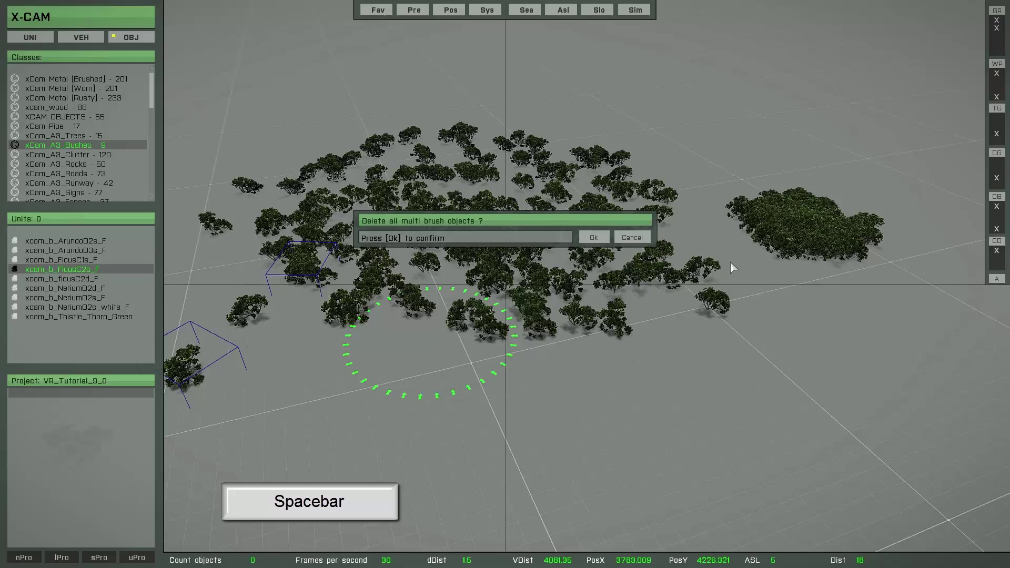
{"action": "left_click", "coordinate": [593, 238]}
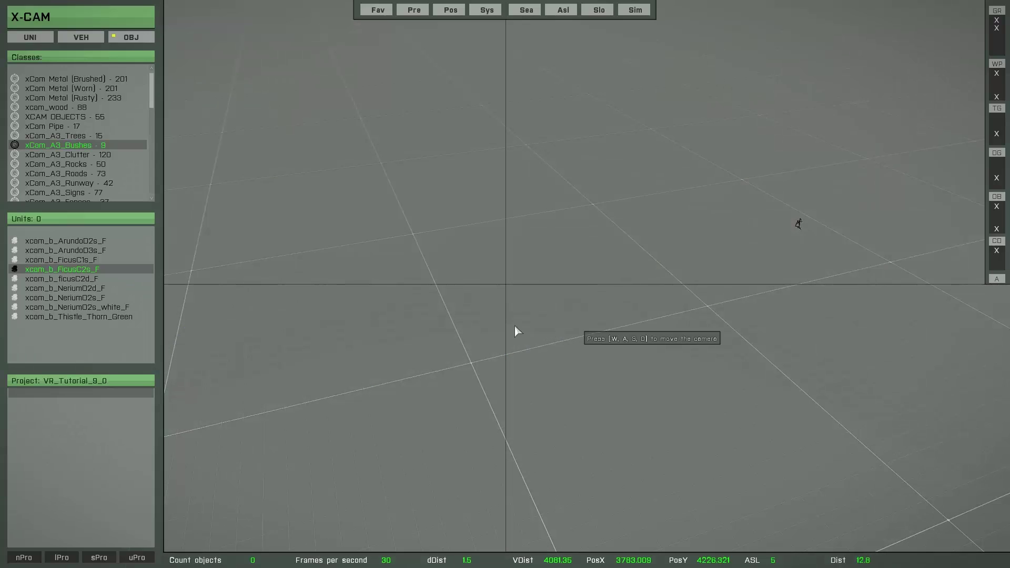
- Paint a loose ring of xcam_b_FicusC1s_F bushes around the player with the multi brush and add them to the project
{"action": "left_click", "coordinate": [82, 260]}
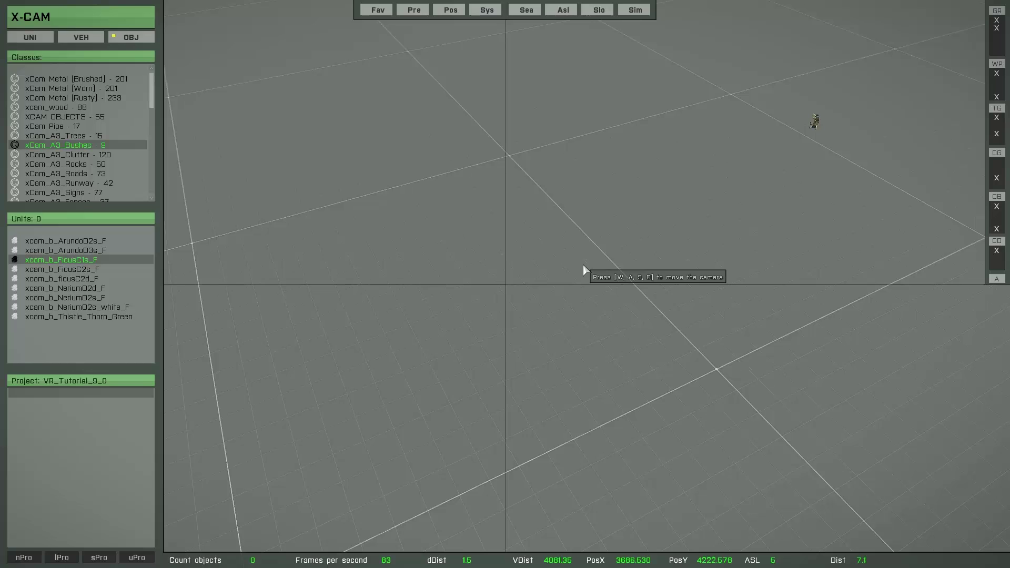
{"action": "left_click", "coordinate": [94, 259]}
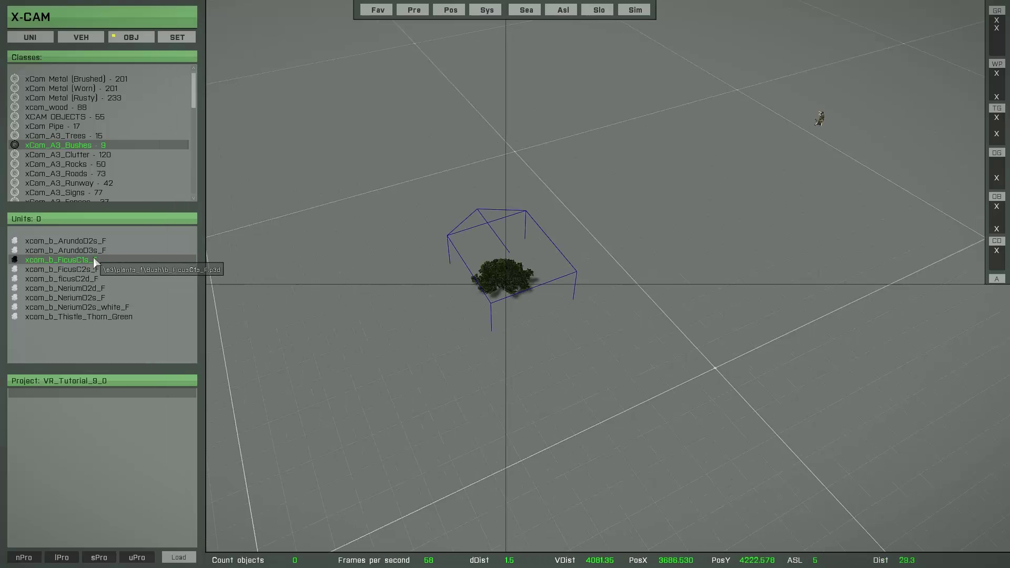
{"action": "scroll", "coordinate": [415, 355], "scroll_direction": "down", "scroll_amount": 3}
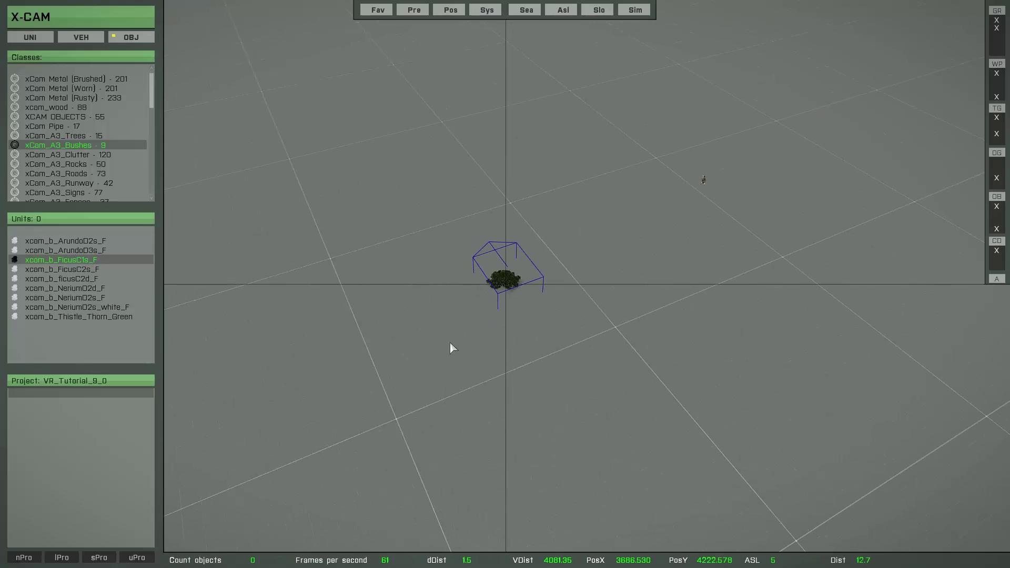
{"action": "mouse_move", "coordinate": [571, 221]}
{"action": "left_mouse_down"}
{"action": "mouse_move", "coordinate": [392, 146]}
{"action": "mouse_move", "coordinate": [437, 215]}
{"action": "mouse_move", "coordinate": [579, 312]}
{"action": "mouse_move", "coordinate": [825, 294]}
{"action": "mouse_move", "coordinate": [689, 95]}
{"action": "mouse_move", "coordinate": [658, 78]}
{"action": "mouse_move", "coordinate": [860, 204]}
{"action": "mouse_move", "coordinate": [670, 67]}
{"action": "mouse_move", "coordinate": [563, 69]}
{"action": "mouse_move", "coordinate": [492, 43]}
{"action": "mouse_move", "coordinate": [687, 52]}
{"action": "mouse_move", "coordinate": [742, 68]}
{"action": "left_mouse_up"}
{"action": "key", "text": "Return"}
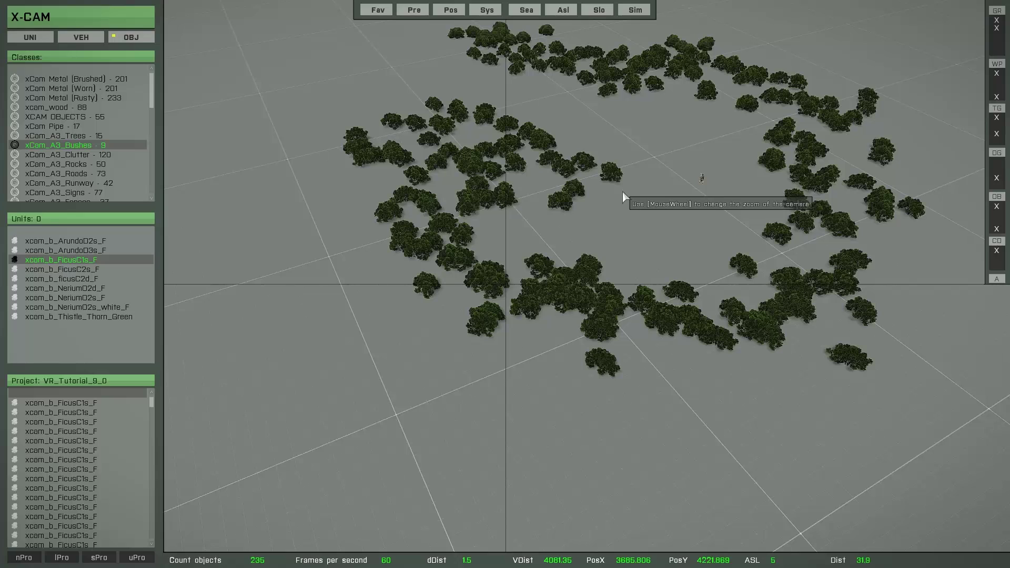
- Select all the placed bushes as one group, shift the group slightly, and delete it
{"action": "scroll", "coordinate": [597, 208], "scroll_direction": "down", "scroll_amount": 4}
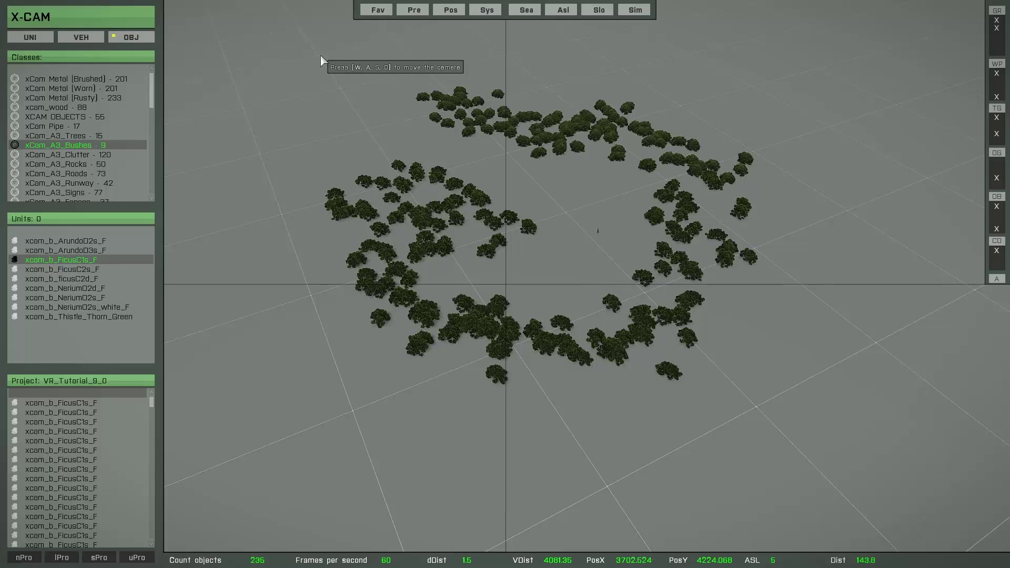
{"action": "scroll", "coordinate": [545, 238], "scroll_direction": "up", "scroll_amount": 4}
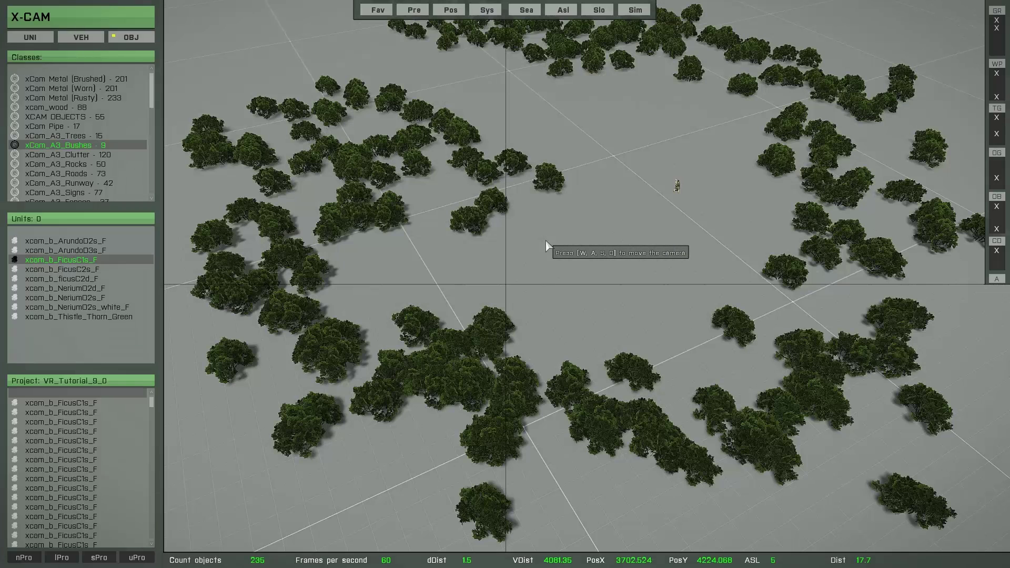
{"action": "scroll", "coordinate": [535, 214], "scroll_direction": "down", "scroll_amount": 3}
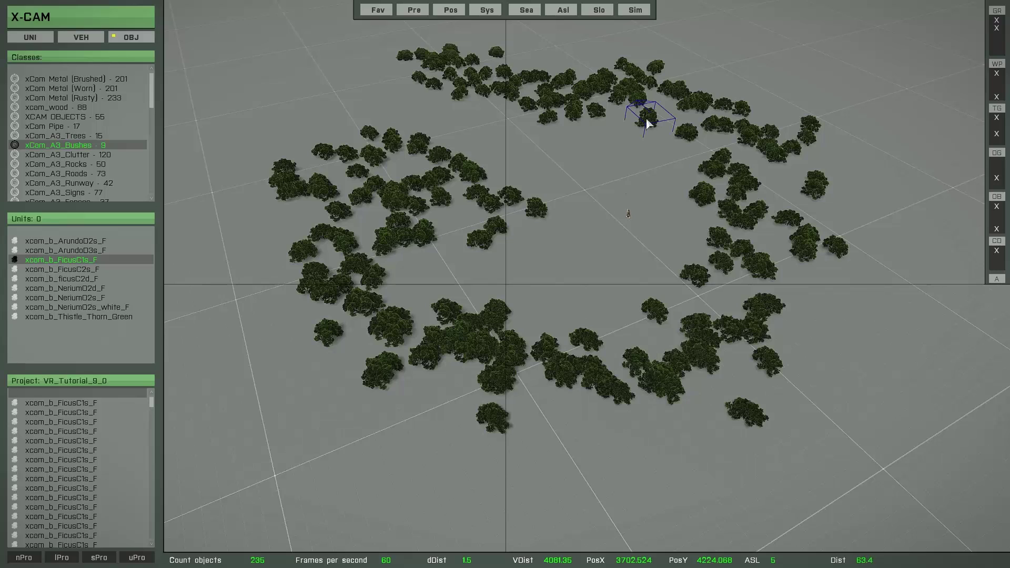
{"action": "key", "text": "g"}
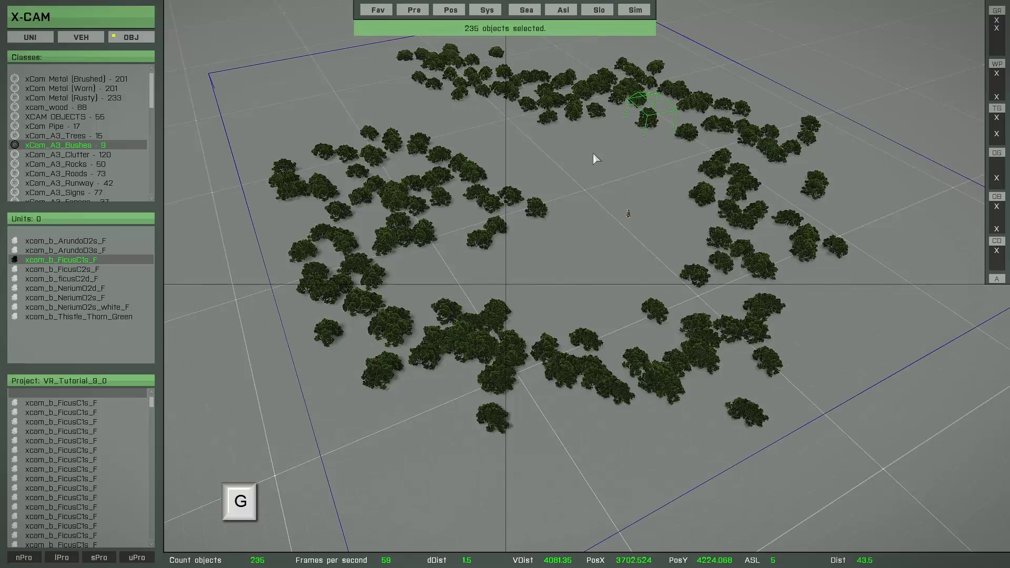
{"action": "scroll", "coordinate": [569, 205], "scroll_direction": "down", "scroll_amount": 1}
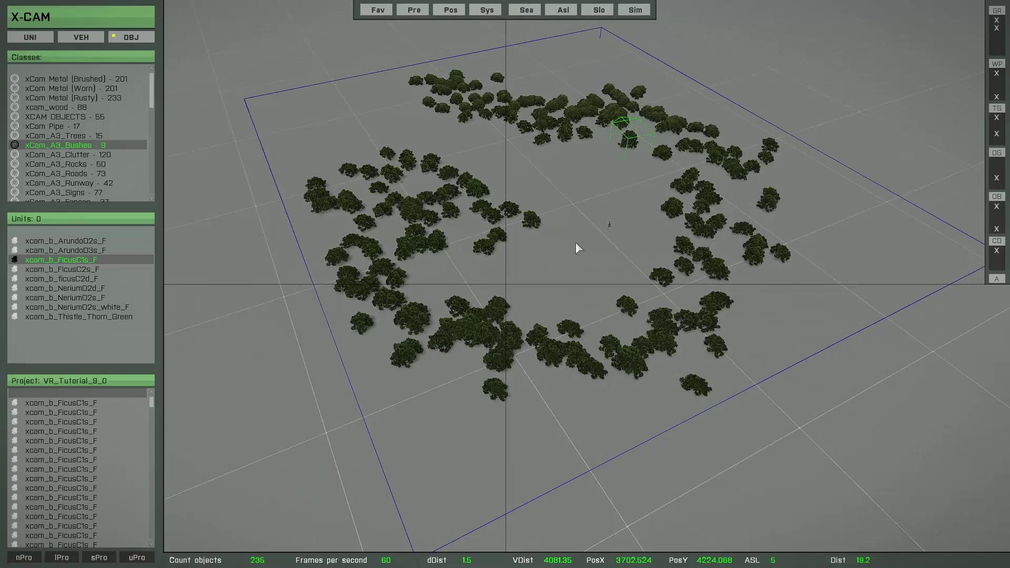
{"action": "mouse_move", "coordinate": [575, 242]}
{"action": "left_mouse_down"}
{"action": "mouse_move", "coordinate": [608, 236]}
{"action": "mouse_move", "coordinate": [585, 232]}
{"action": "left_mouse_up"}
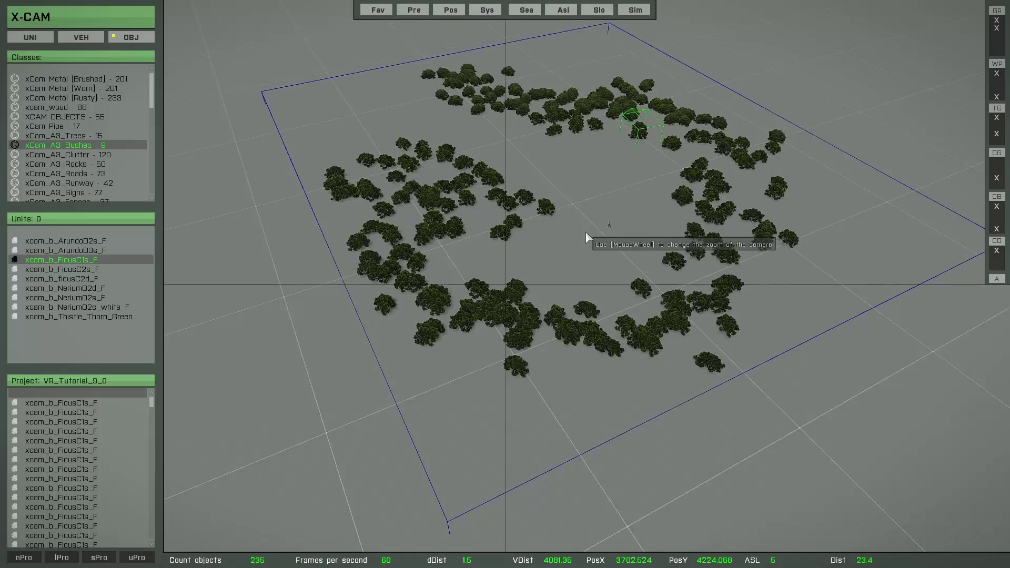
{"action": "key", "text": "Delete"}
{"action": "left_click", "coordinate": [586, 240]}
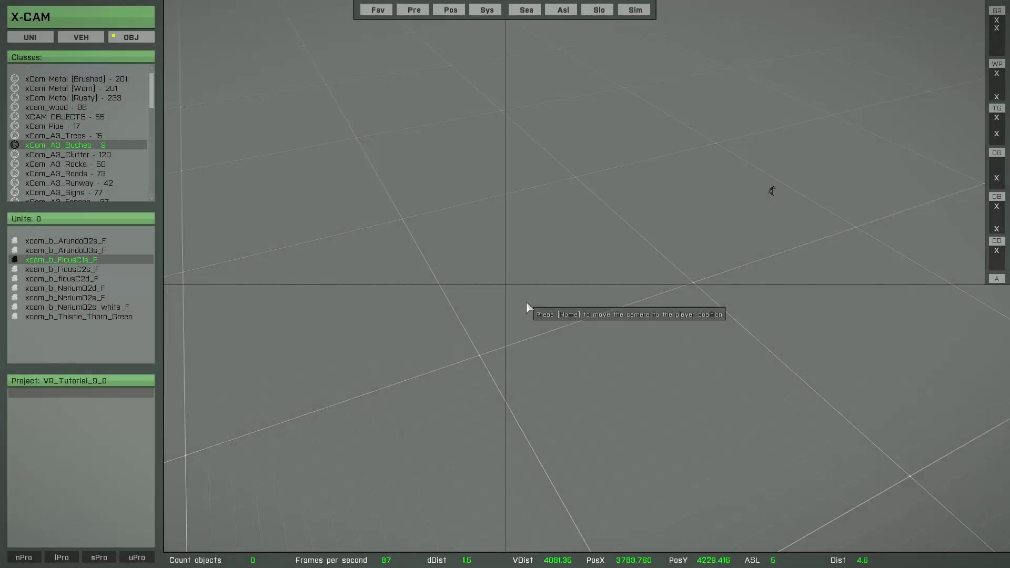
- Brush a scattered cluster of xcam_b_FicusC1s_F bushes onto the empty ground with the multi brush
{"action": "double_click", "coordinate": [94, 260]}
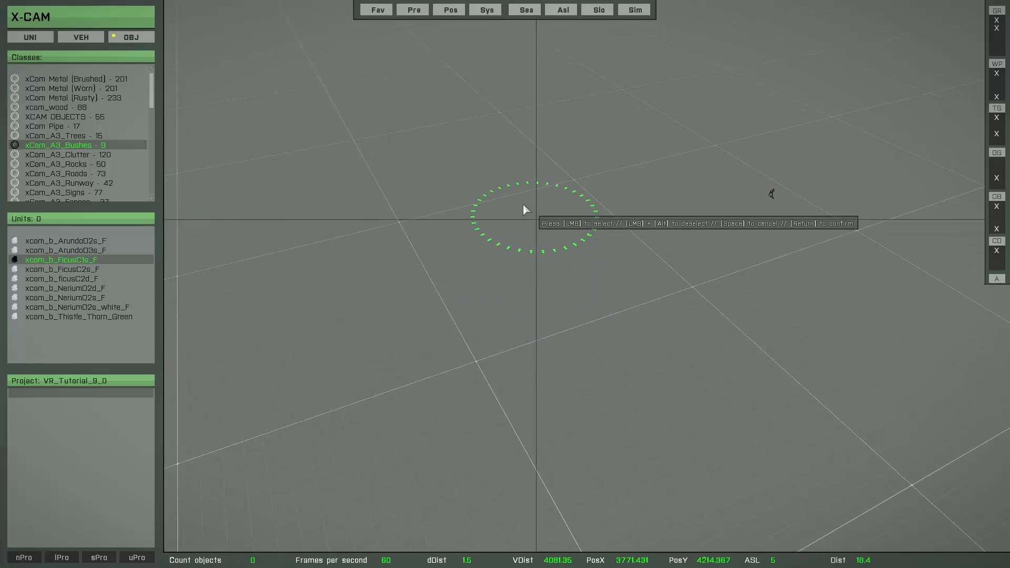
{"action": "mouse_move", "coordinate": [522, 204]}
{"action": "left_mouse_down"}
{"action": "mouse_move", "coordinate": [506, 238]}
{"action": "mouse_move", "coordinate": [456, 273]}
{"action": "mouse_move", "coordinate": [473, 302]}
{"action": "mouse_move", "coordinate": [596, 260]}
{"action": "mouse_move", "coordinate": [556, 323]}
{"action": "left_mouse_up"}
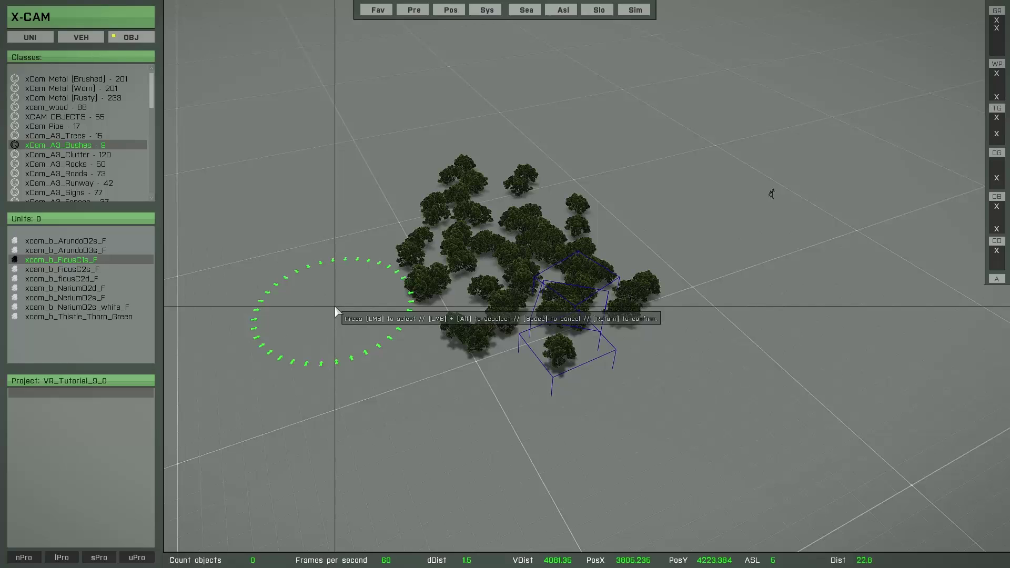
{"action": "left_click", "coordinate": [335, 309]}
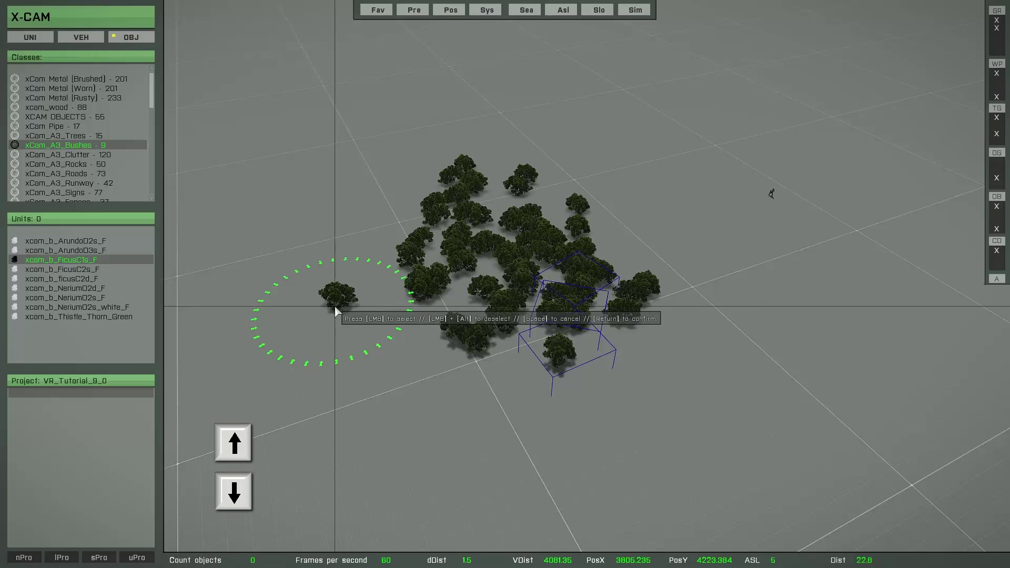
- Cycle the multi brush bush type through xcam_b_FicusC2s_F and xcam_b_ficusC2d_F, and return to xcam_b_FicusC1s_F
{"action": "key", "text": "Down"}
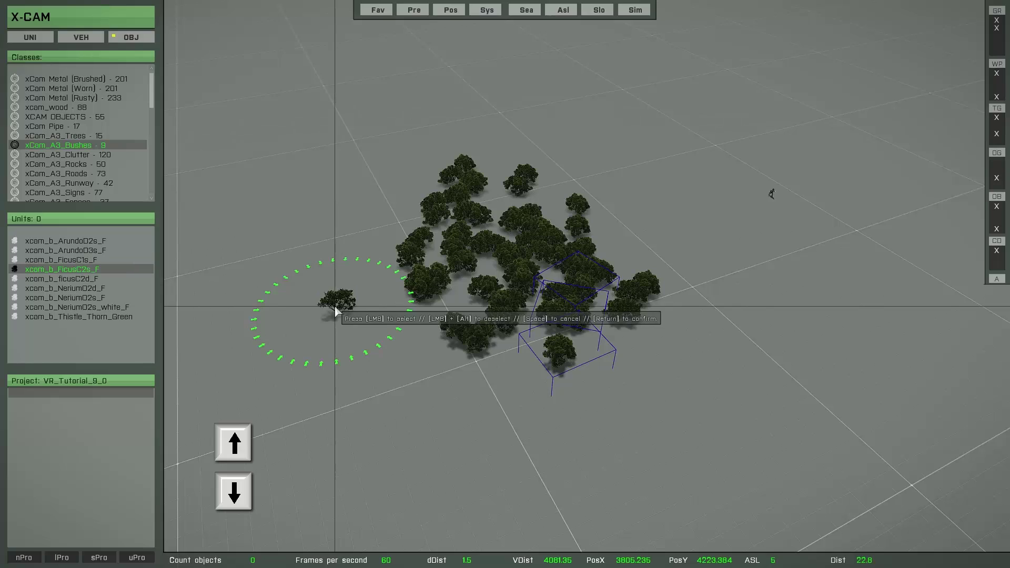
{"action": "key", "text": "Down"}
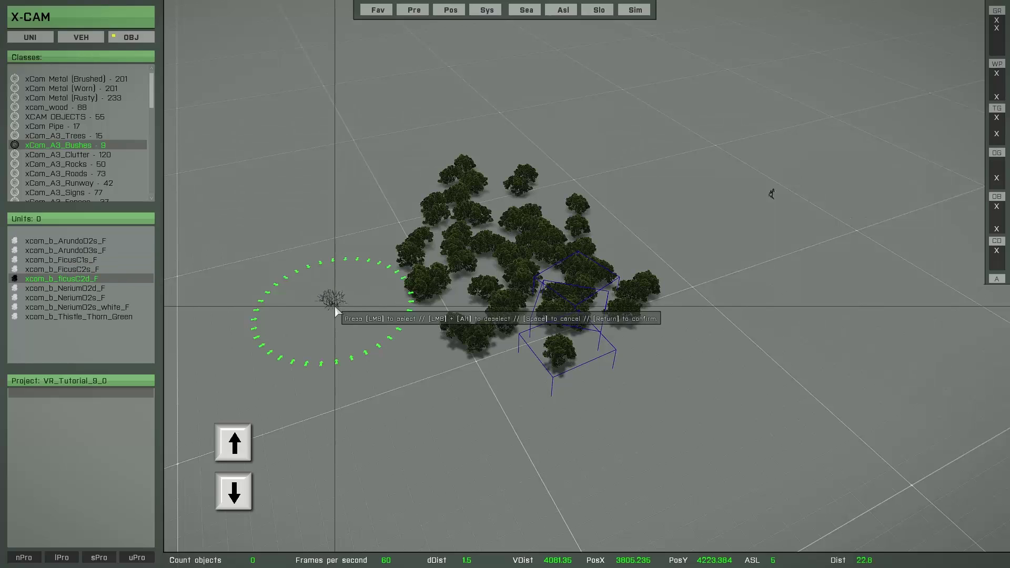
{"action": "key", "text": "Up"}
{"action": "key", "text": "Up"}
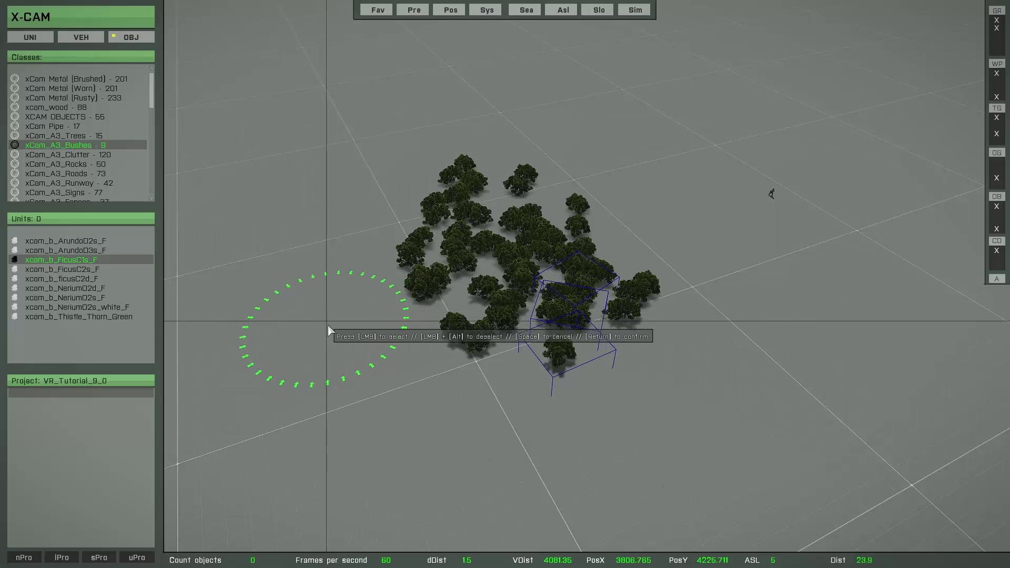
- Cycle the bush type down to xcam_b_NeriumO2d_F and up to xcam_b_ArundoD3s_F, and brush a stroke beside the cluster
{"action": "key", "text": "Down"}
{"action": "key", "text": "Down"}
{"action": "key", "text": "Down"}
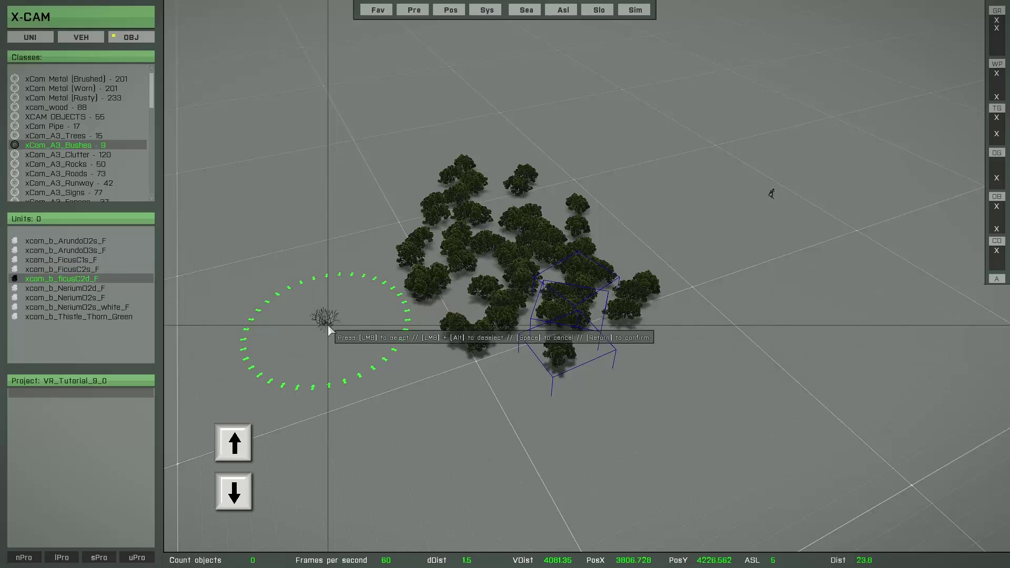
{"action": "key", "text": "Down"}
{"action": "key", "text": "Up"}
{"action": "key", "text": "Up"}
{"action": "key", "text": "Up"}
{"action": "key", "text": "Up"}
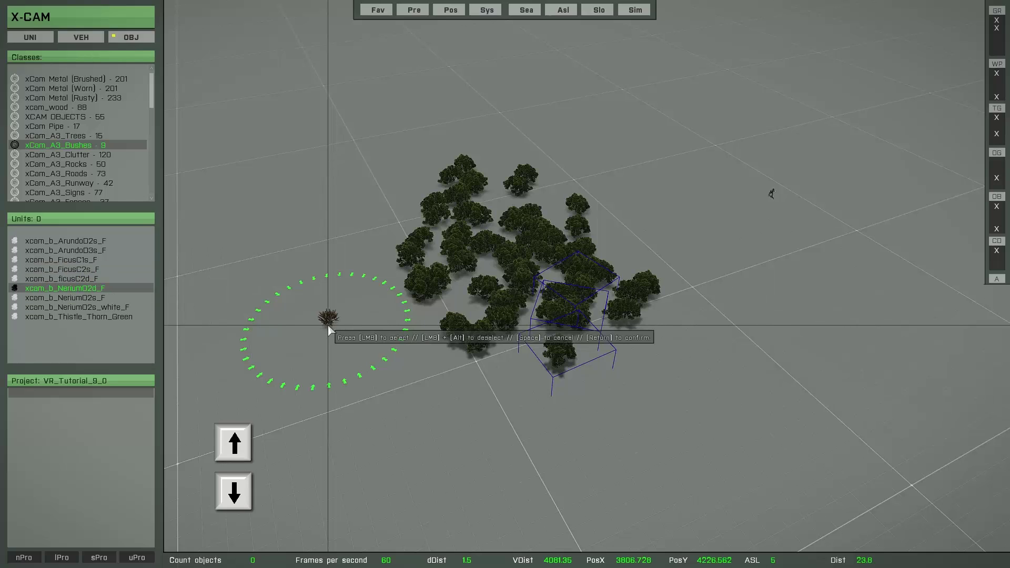
{"action": "key", "text": "Up"}
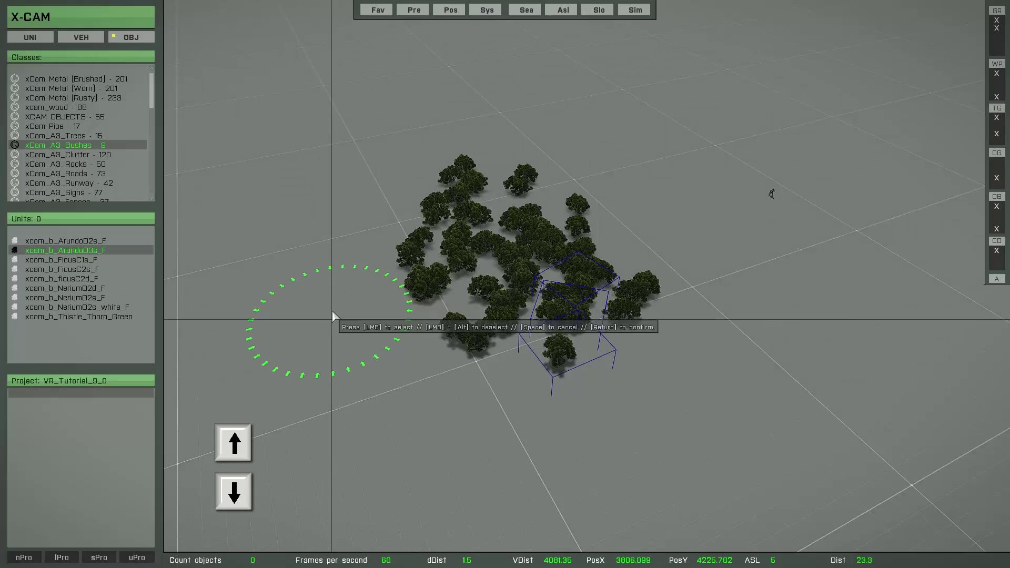
{"action": "left_click", "coordinate": [327, 271]}
{"action": "mouse_move", "coordinate": [328, 271]}
{"action": "left_mouse_down"}
{"action": "mouse_move", "coordinate": [582, 402]}
{"action": "mouse_move", "coordinate": [563, 218]}
{"action": "mouse_move", "coordinate": [427, 173]}
{"action": "left_mouse_up"}
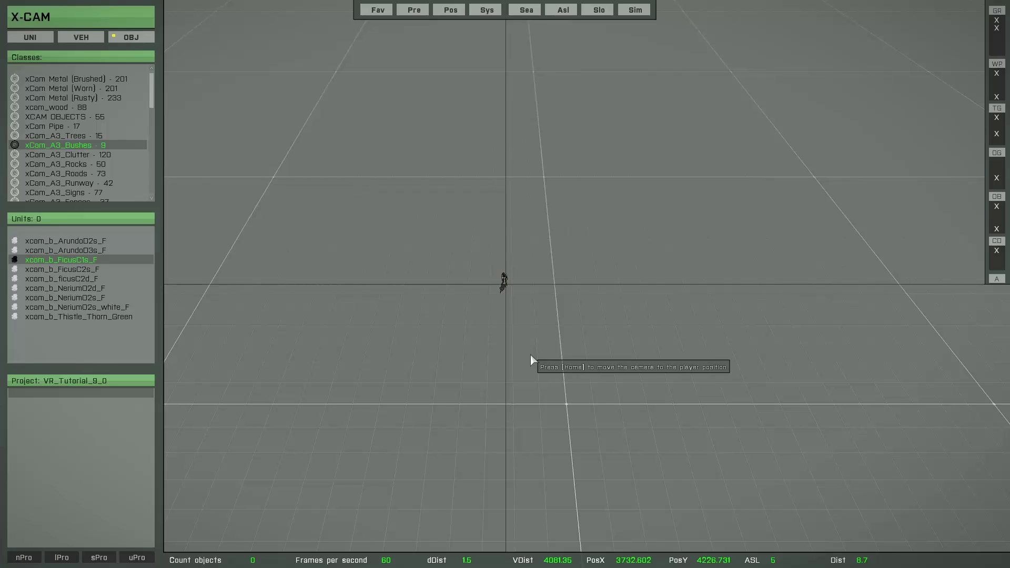
- Start the multi brush with xcam_b_FicusC1s_F around the player and resize its brush range to 15 m, 7 m and 16 m
{"action": "left_click", "coordinate": [51, 263]}
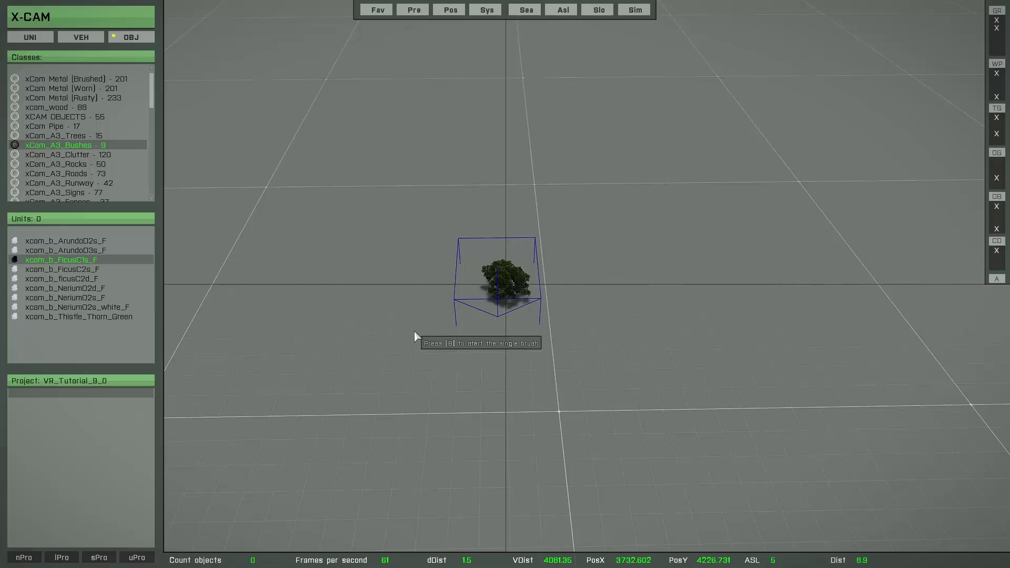
{"action": "key", "text": "o"}
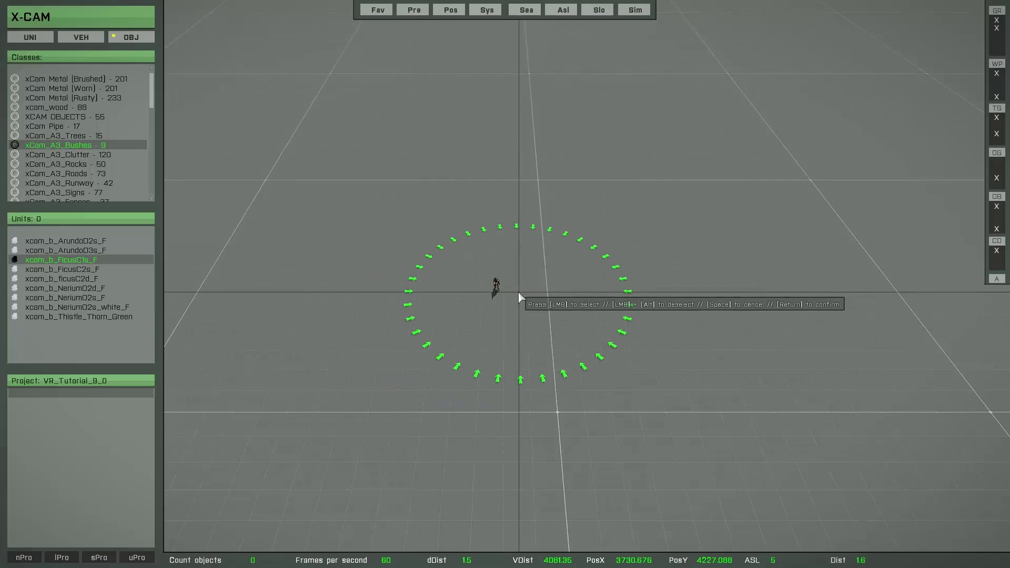
{"action": "key", "text": "shift"}
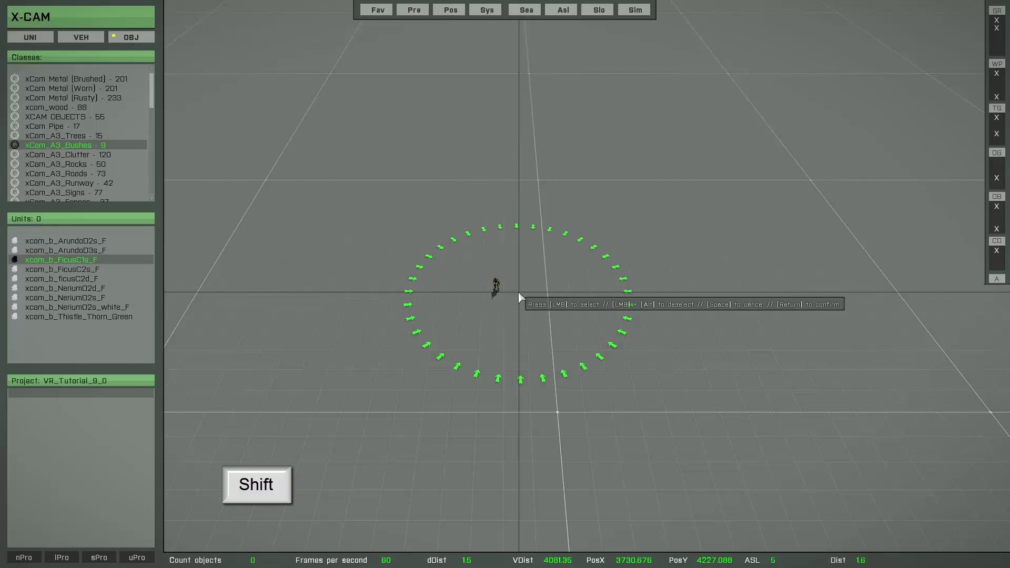
{"action": "scroll", "coordinate": [519, 294], "scroll_direction": "up", "scroll_amount": 1, "text": "shift"}
{"action": "scroll", "coordinate": [519, 292], "scroll_direction": "up", "scroll_amount": 7, "text": "shift"}
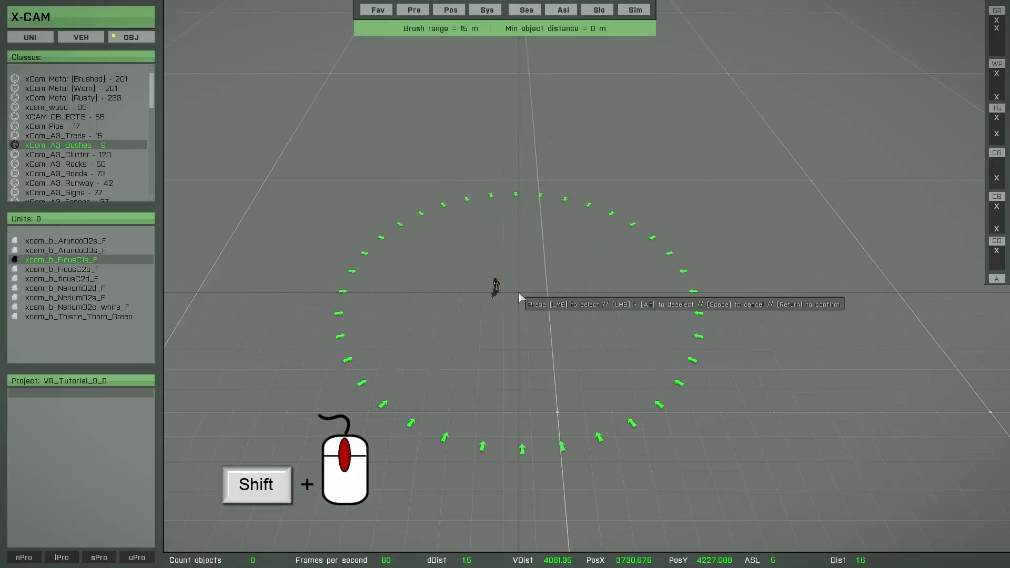
{"action": "scroll", "coordinate": [518, 293], "scroll_direction": "down", "scroll_amount": 7, "text": "shift"}
{"action": "scroll", "coordinate": [519, 292], "scroll_direction": "down", "scroll_amount": 3, "text": "shift"}
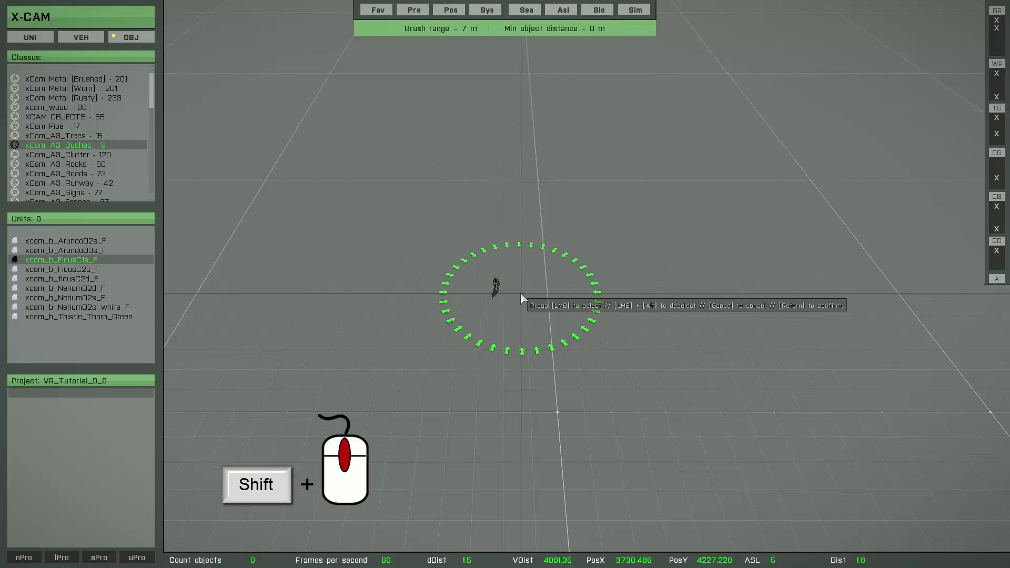
{"action": "scroll", "coordinate": [519, 292], "scroll_direction": "up", "scroll_amount": 4, "text": "shift"}
{"action": "scroll", "coordinate": [520, 292], "scroll_direction": "up", "scroll_amount": 2, "text": "shift"}
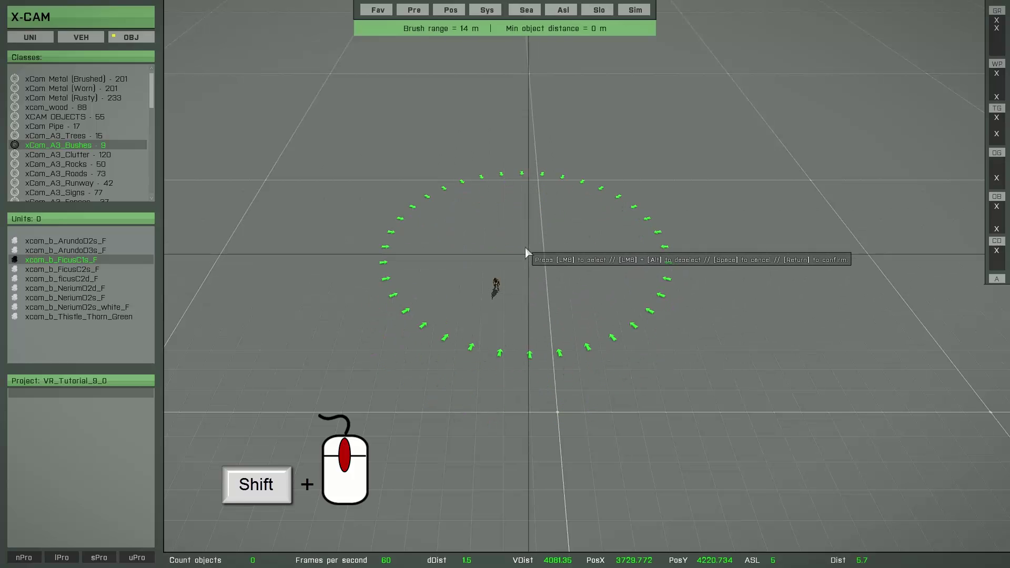
{"action": "scroll", "coordinate": [527, 270], "scroll_direction": "up", "scroll_amount": 2, "text": "shift"}
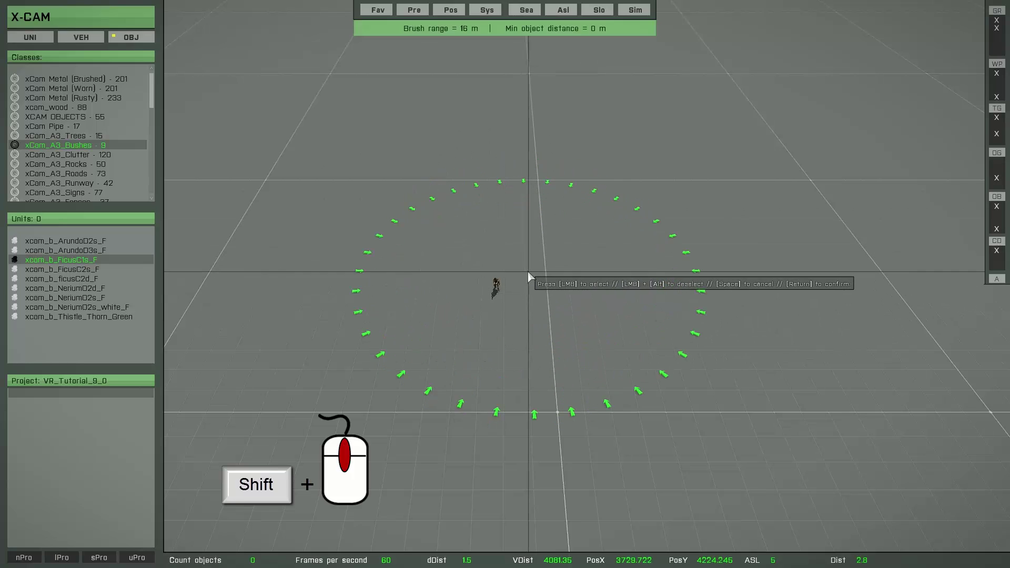
- Brush successive arcs of bushes behind the player, starting with a narrow brush range and widening it up to 22 m
{"action": "scroll", "coordinate": [528, 271], "scroll_direction": "down", "scroll_amount": 13, "text": "shift"}
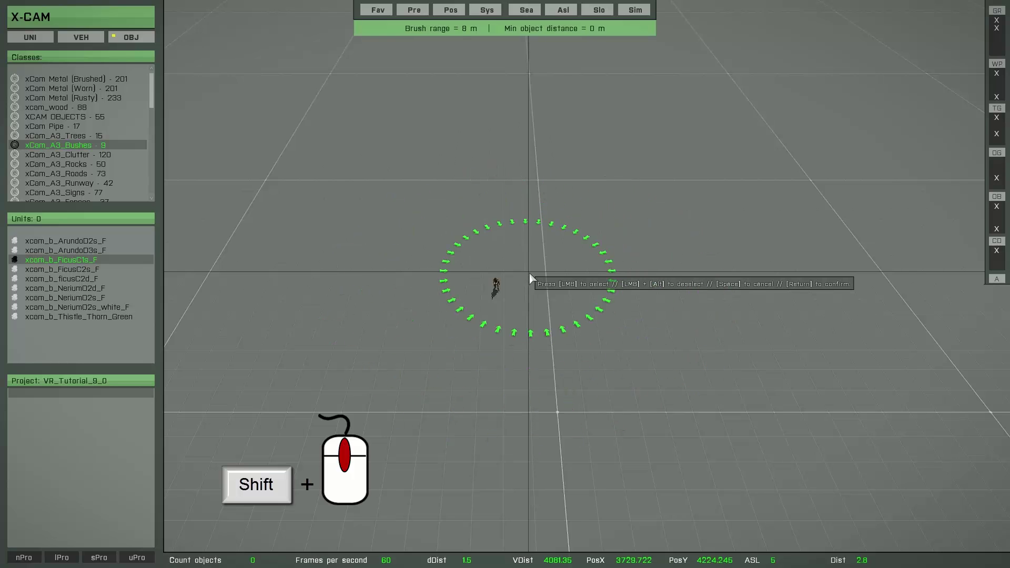
{"action": "mouse_move", "coordinate": [657, 289]}
{"action": "left_mouse_down"}
{"action": "mouse_move", "coordinate": [563, 221]}
{"action": "mouse_move", "coordinate": [489, 224]}
{"action": "mouse_move", "coordinate": [378, 296]}
{"action": "left_mouse_up"}
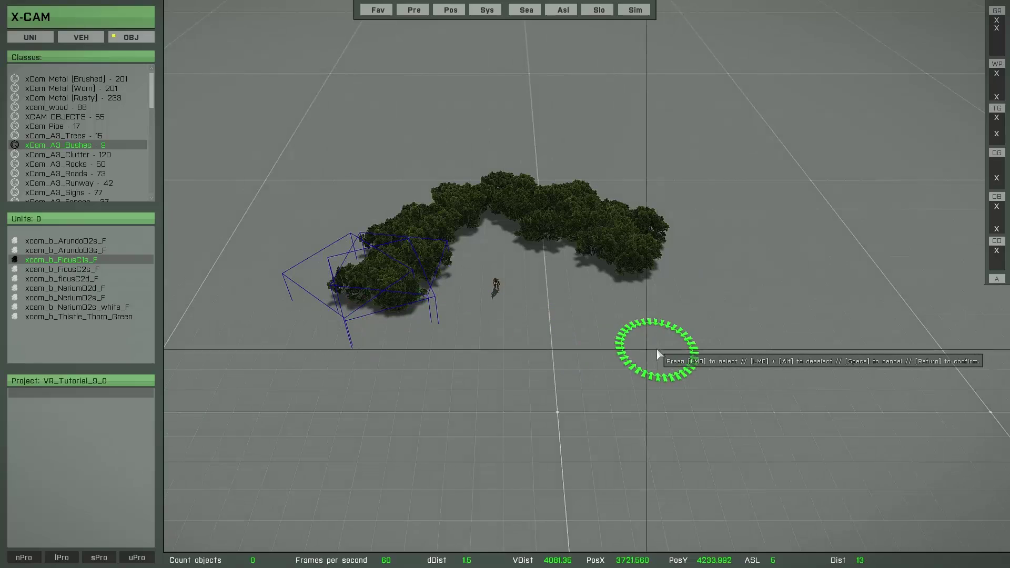
{"action": "scroll", "coordinate": [657, 347], "scroll_direction": "up", "scroll_amount": 7, "text": "shift"}
{"action": "mouse_move", "coordinate": [773, 296]}
{"action": "left_mouse_down"}
{"action": "mouse_move", "coordinate": [671, 184]}
{"action": "mouse_move", "coordinate": [553, 155]}
{"action": "mouse_move", "coordinate": [368, 197]}
{"action": "left_mouse_up"}
{"action": "scroll", "coordinate": [684, 399], "scroll_direction": "up", "scroll_amount": 12, "text": "shift"}
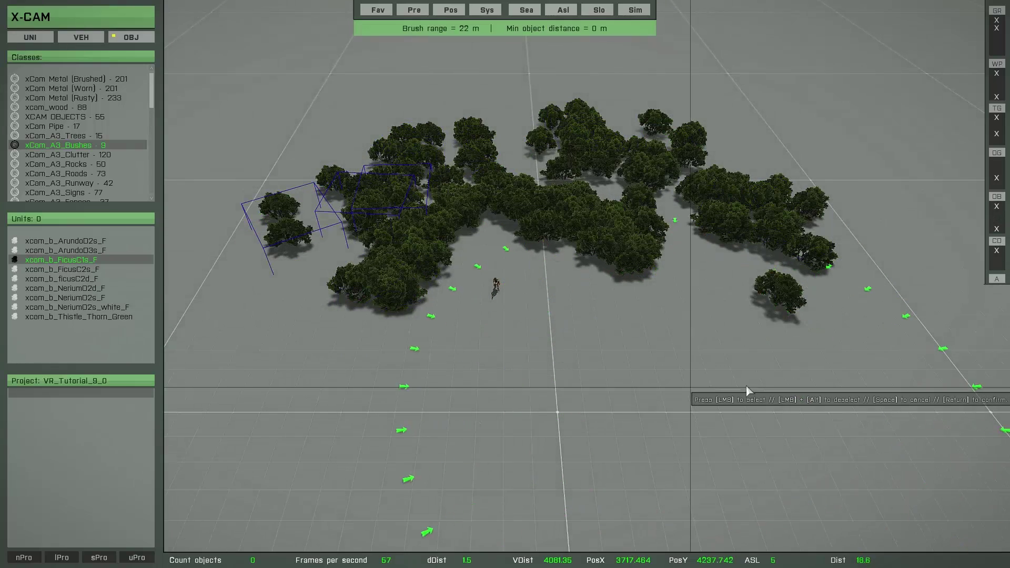
{"action": "mouse_move", "coordinate": [857, 226]}
{"action": "left_mouse_down"}
{"action": "mouse_move", "coordinate": [861, 117]}
{"action": "mouse_move", "coordinate": [678, 59]}
{"action": "mouse_move", "coordinate": [503, 67]}
{"action": "mouse_move", "coordinate": [341, 95]}
{"action": "mouse_move", "coordinate": [330, 177]}
{"action": "left_mouse_up"}
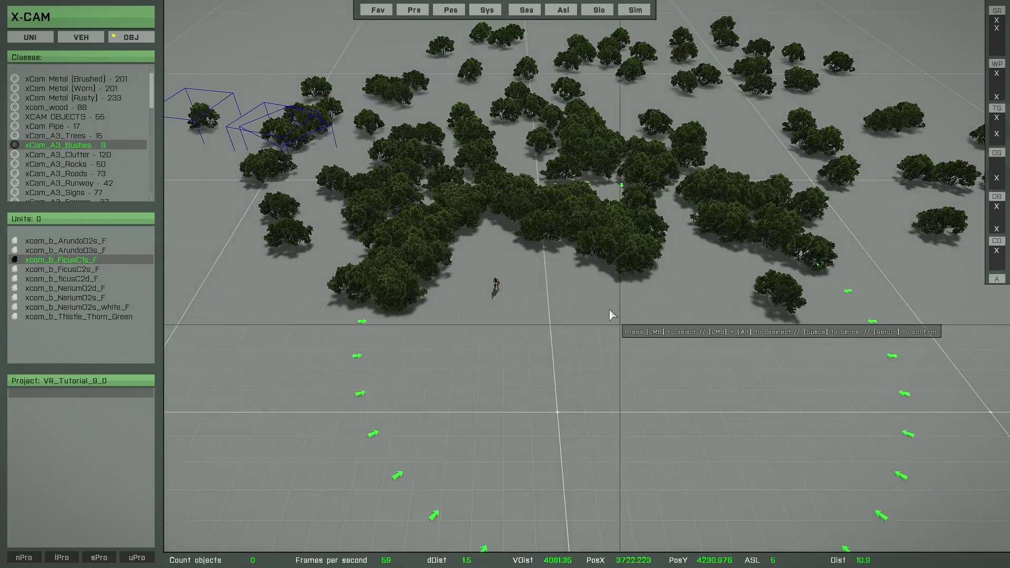
{"action": "key", "text": "Return"}
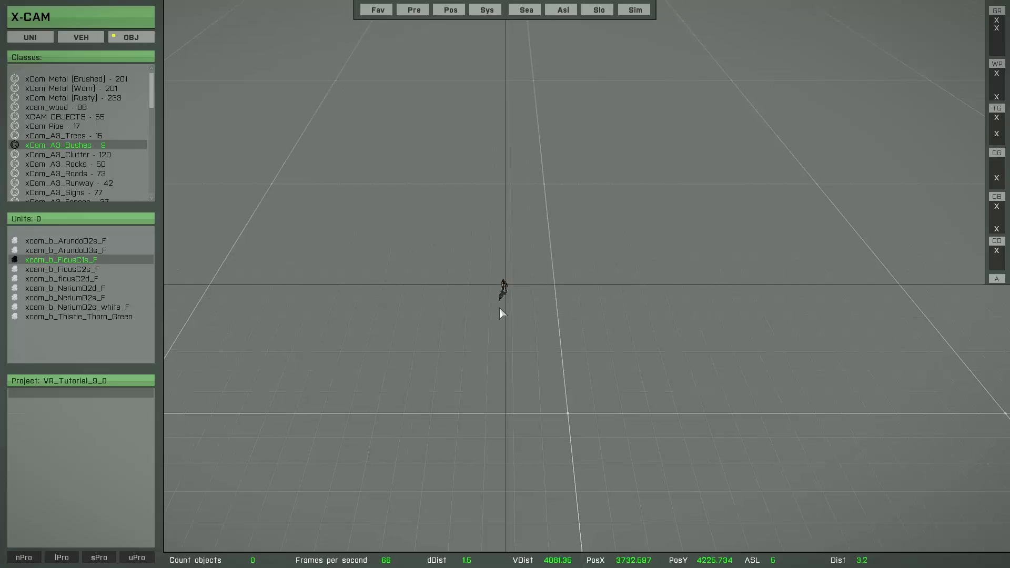
- Start the multi brush with xcam_b_FicusC1s_F at the player, raise the minimum object distance to 3.5 m and lower it to 0.5 m
{"action": "double_click", "coordinate": [97, 258]}
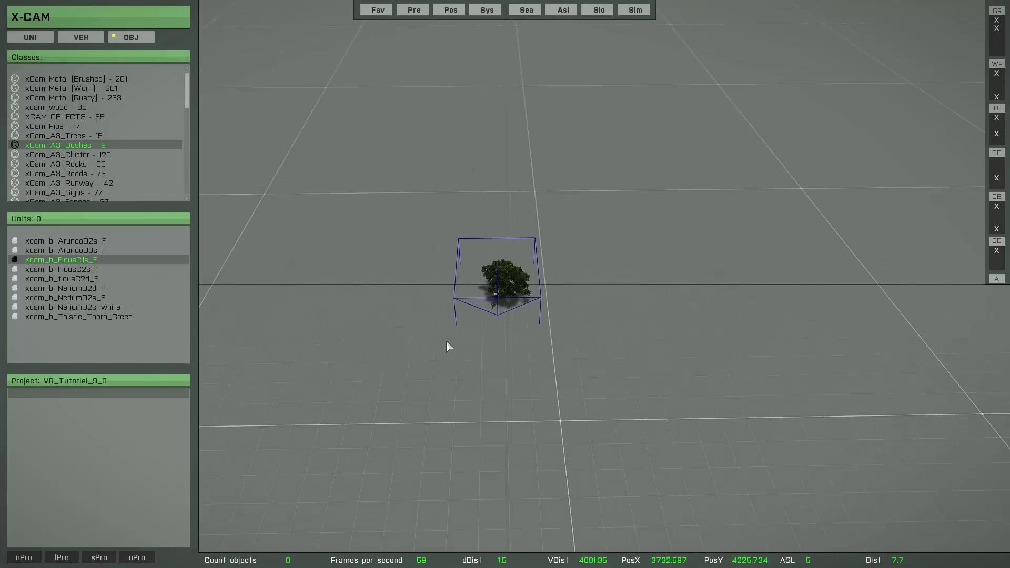
{"action": "key", "text": "o"}
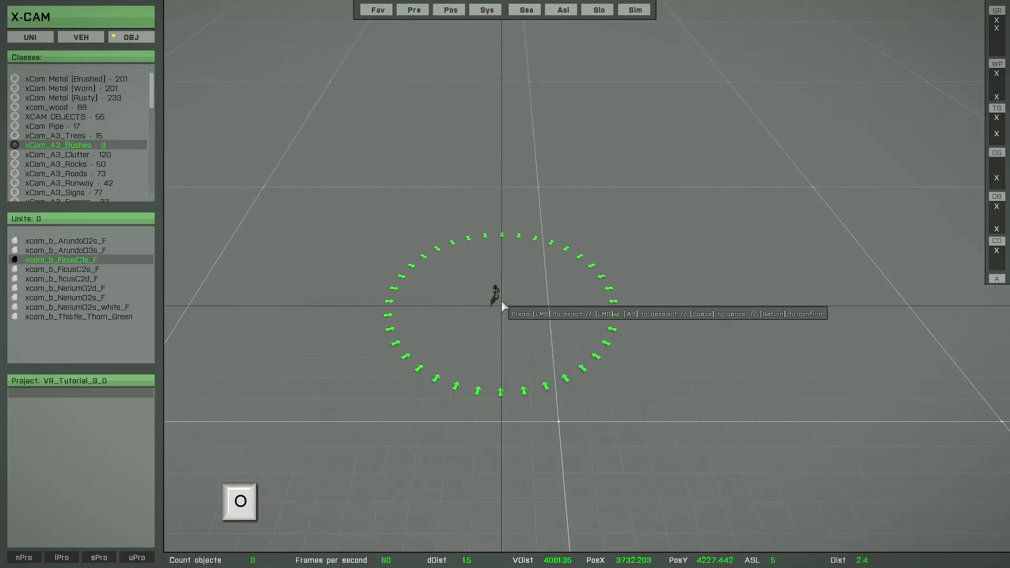
{"action": "key", "text": "ctrl"}
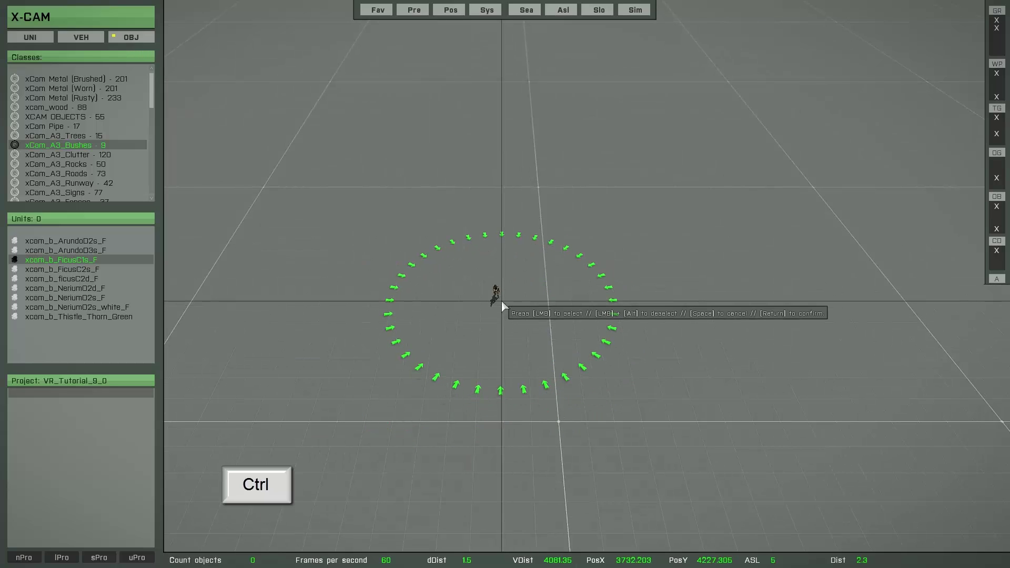
{"action": "left_click", "coordinate": [502, 304], "text": "ctrl"}
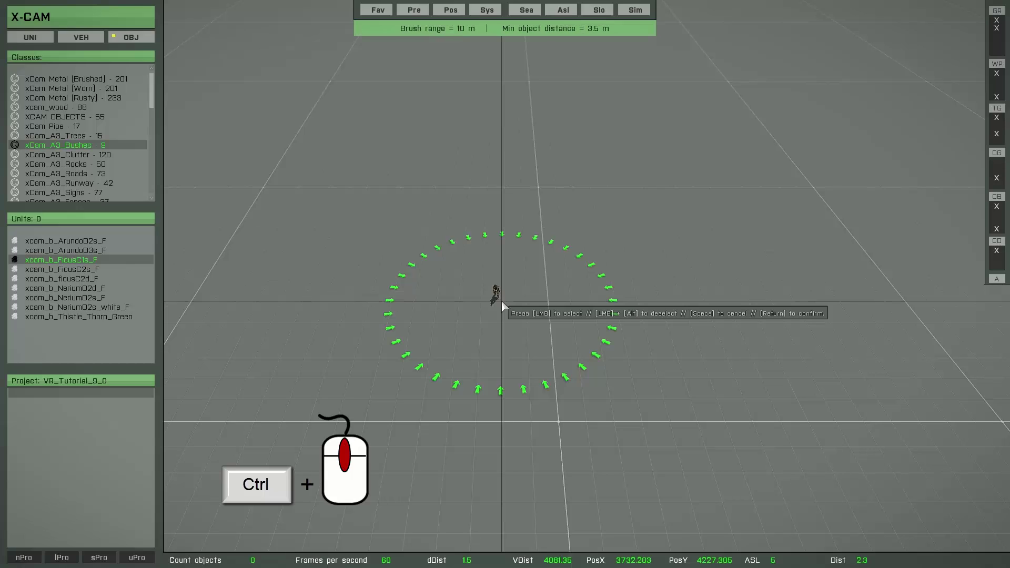
{"action": "scroll", "coordinate": [501, 301], "scroll_direction": "down", "scroll_amount": 2, "text": "ctrl"}
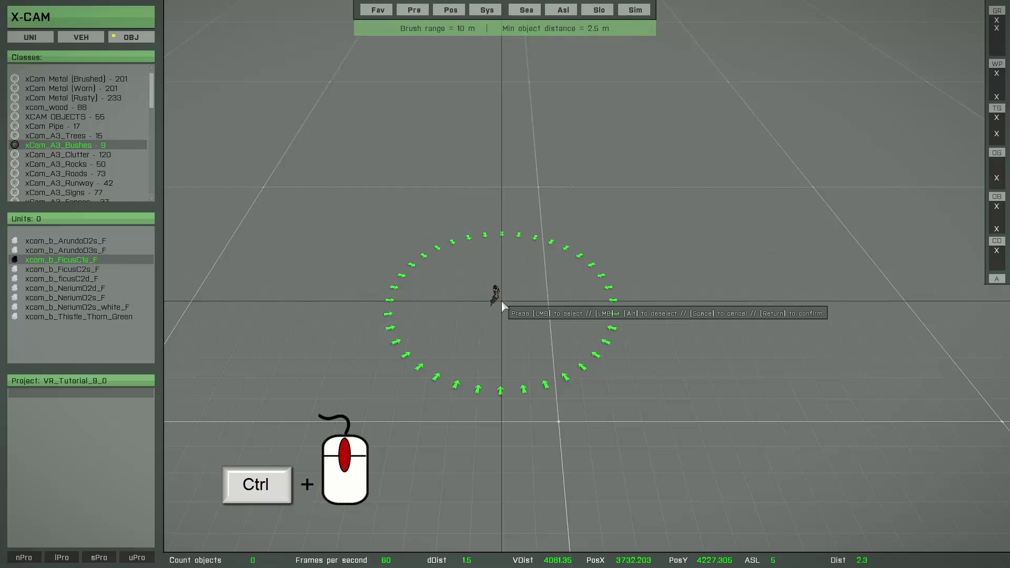
{"action": "scroll", "coordinate": [500, 301], "scroll_direction": "down", "scroll_amount": 1, "text": "ctrl"}
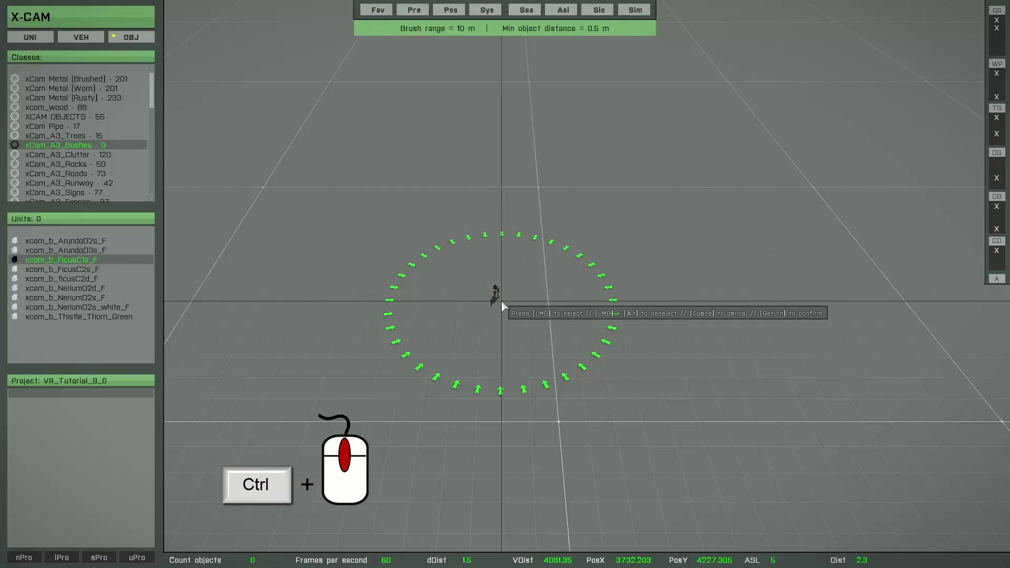
- Raise the minimum object distance to 6 m, reduce it to 3.5 m, and brush a field of evenly spaced bushes
{"action": "scroll", "coordinate": [501, 302], "scroll_direction": "up", "scroll_amount": 4, "text": "ctrl"}
{"action": "scroll", "coordinate": [500, 301], "scroll_direction": "down", "scroll_amount": 2, "text": "ctrl"}
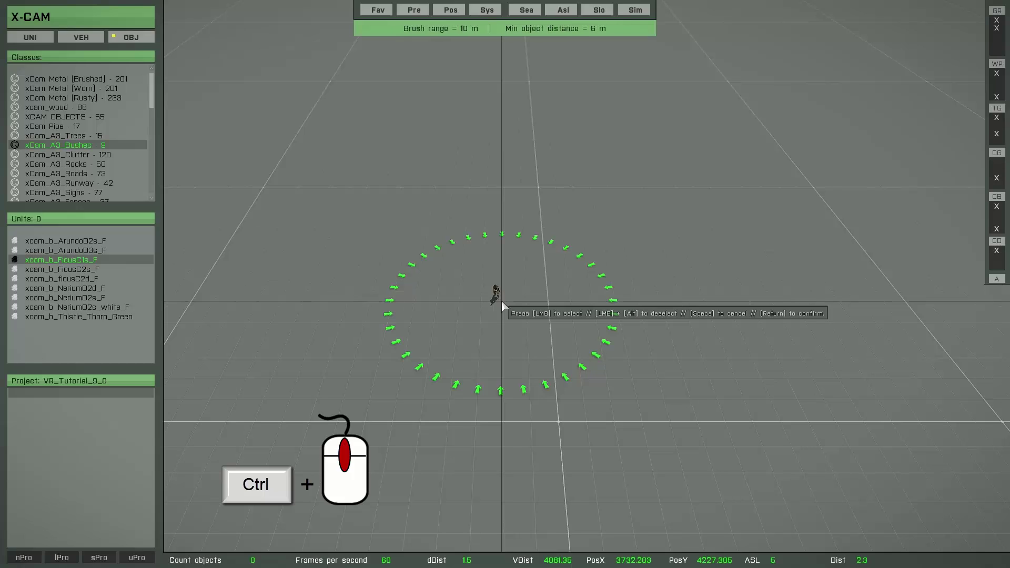
{"action": "scroll", "coordinate": [501, 300], "scroll_direction": "down", "scroll_amount": 3, "text": "ctrl"}
{"action": "scroll", "coordinate": [501, 301], "scroll_direction": "up", "scroll_amount": 2, "text": "ctrl"}
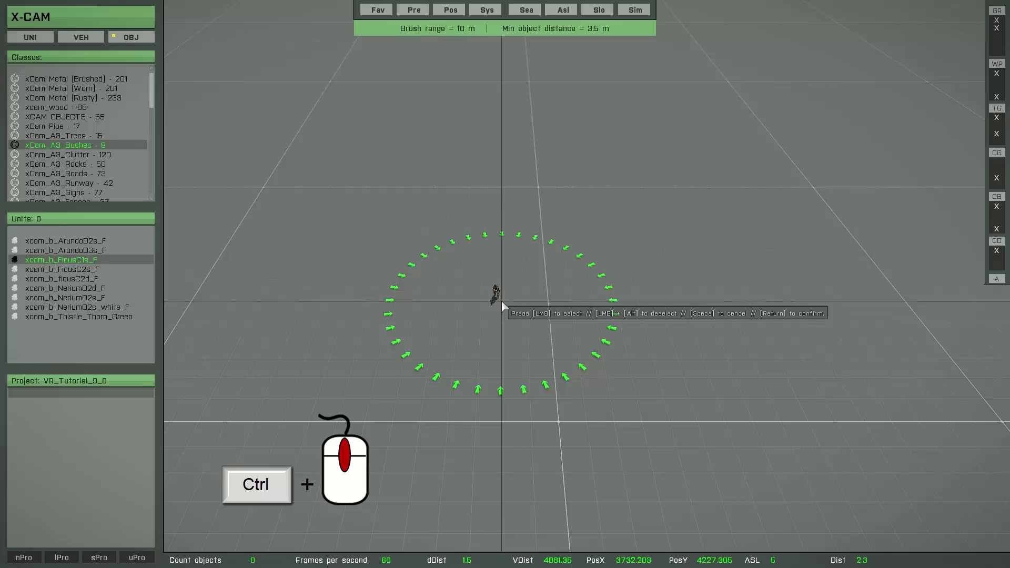
{"action": "left_click", "coordinate": [582, 236]}
{"action": "mouse_move", "coordinate": [588, 210]}
{"action": "left_mouse_down"}
{"action": "mouse_move", "coordinate": [581, 190]}
{"action": "mouse_move", "coordinate": [550, 173]}
{"action": "mouse_move", "coordinate": [503, 175]}
{"action": "mouse_move", "coordinate": [494, 200]}
{"action": "mouse_move", "coordinate": [366, 251]}
{"action": "mouse_move", "coordinate": [356, 281]}
{"action": "mouse_move", "coordinate": [360, 312]}
{"action": "mouse_move", "coordinate": [387, 354]}
{"action": "mouse_move", "coordinate": [487, 395]}
{"action": "mouse_move", "coordinate": [580, 396]}
{"action": "mouse_move", "coordinate": [663, 365]}
{"action": "mouse_move", "coordinate": [666, 292]}
{"action": "mouse_move", "coordinate": [717, 295]}
{"action": "mouse_move", "coordinate": [743, 253]}
{"action": "mouse_move", "coordinate": [737, 215]}
{"action": "mouse_move", "coordinate": [652, 147]}
{"action": "mouse_move", "coordinate": [581, 131]}
{"action": "mouse_move", "coordinate": [451, 126]}
{"action": "mouse_move", "coordinate": [363, 153]}
{"action": "mouse_move", "coordinate": [295, 184]}
{"action": "mouse_move", "coordinate": [276, 207]}
{"action": "left_mouse_up"}
- Set the minimum object distance to 0 m and fill a 10 m brush circle beside the spaced field with dense bushes
{"action": "key", "text": "a"}
{"action": "key", "text": "w"}
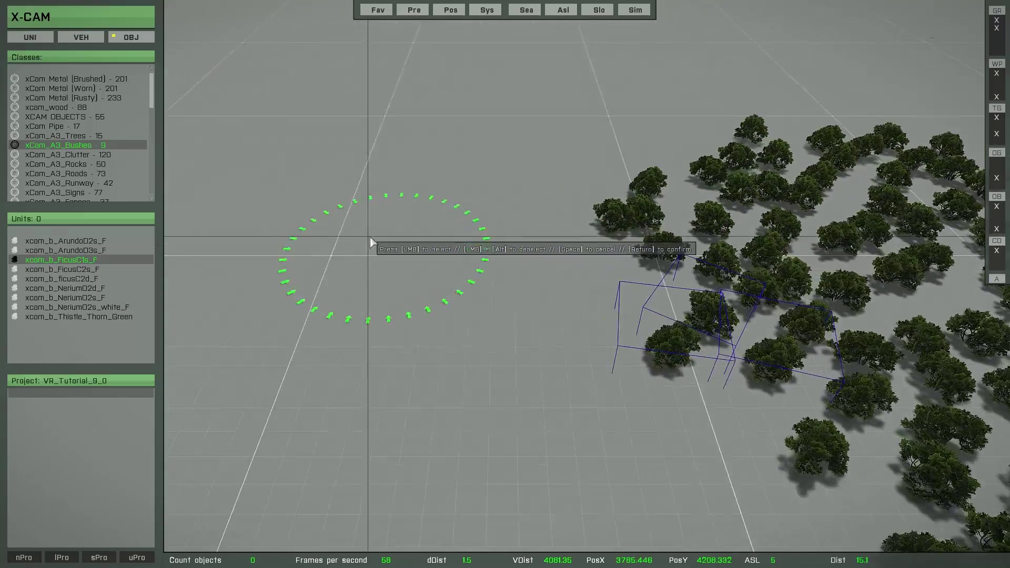
{"action": "scroll", "coordinate": [507, 250], "scroll_direction": "up", "scroll_amount": 1}
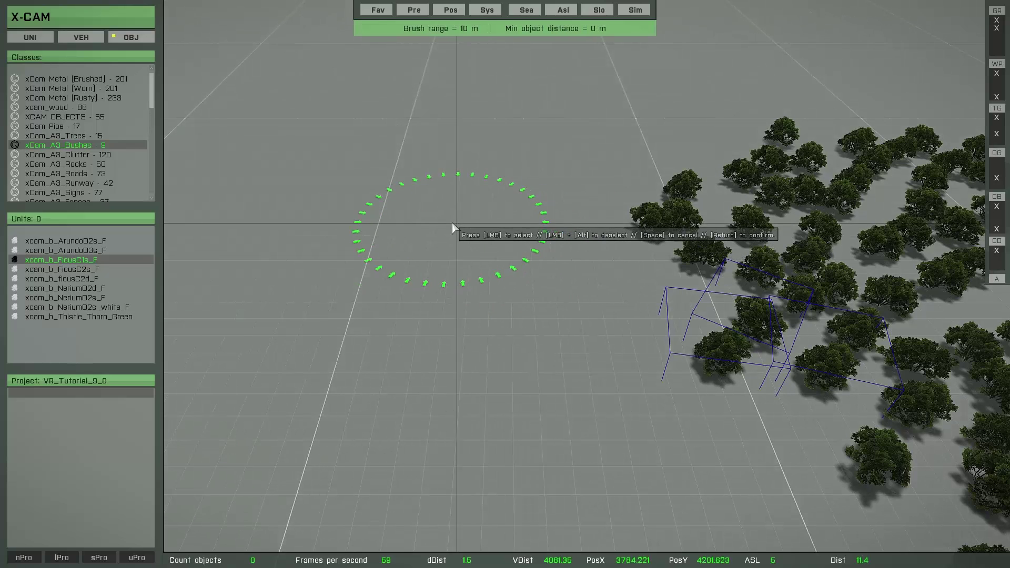
{"action": "left_click_drag", "start_coordinate": [452, 223], "coordinate": [452, 222]}
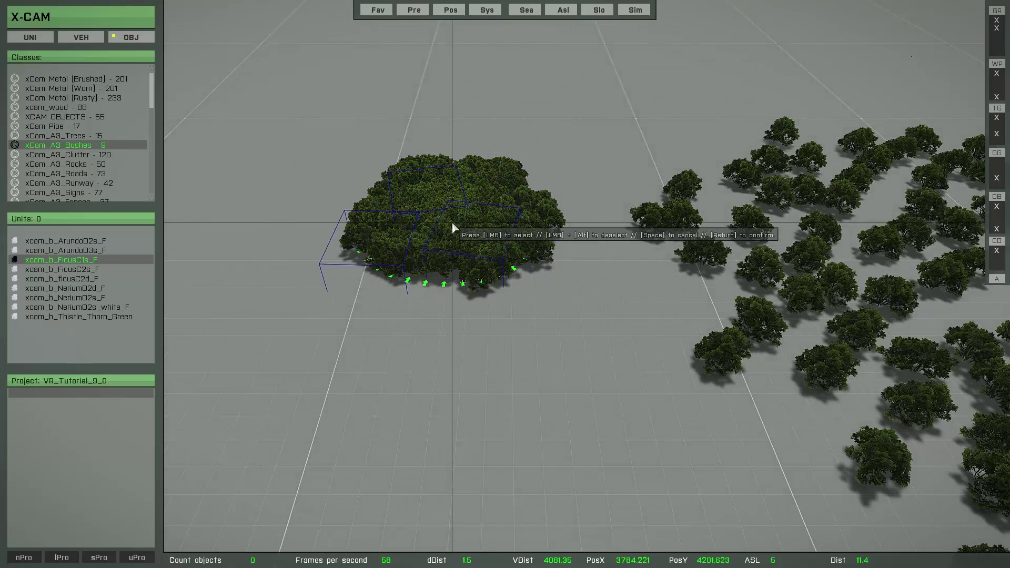
- Raise the minimum object distance to 8 m or more and brush widely spaced bushes on the empty ground beside the dense patch
{"action": "key", "text": "a"}
{"action": "key", "text": "w"}
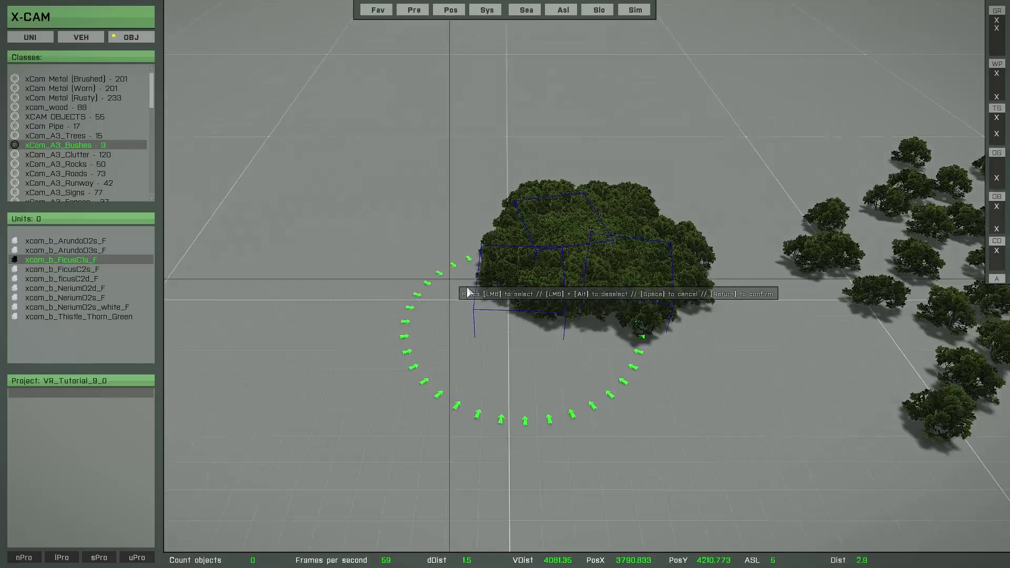
{"action": "scroll", "coordinate": [468, 223], "scroll_direction": "up", "scroll_amount": 1}
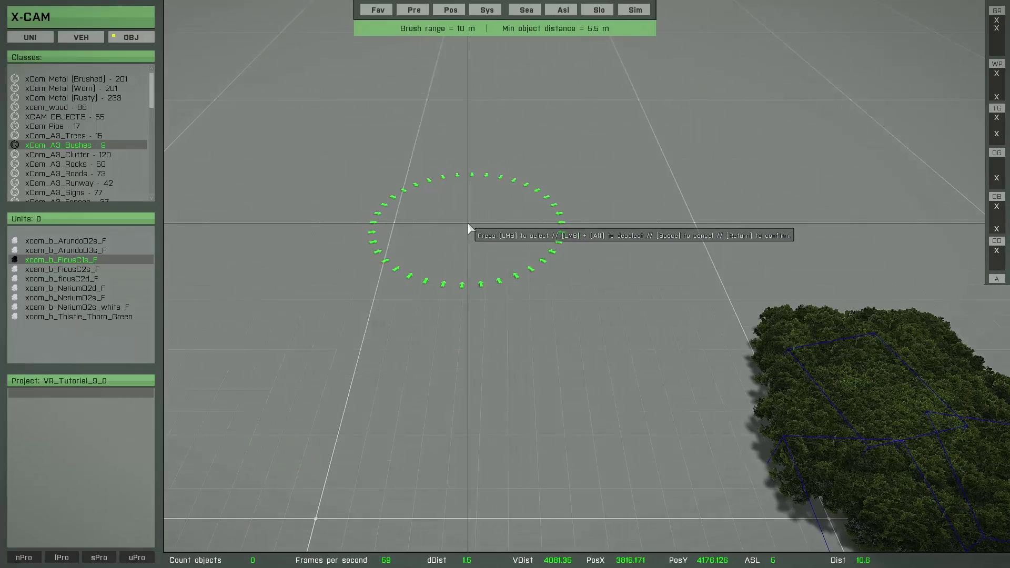
{"action": "scroll", "coordinate": [468, 223], "scroll_direction": "up", "scroll_amount": 5}
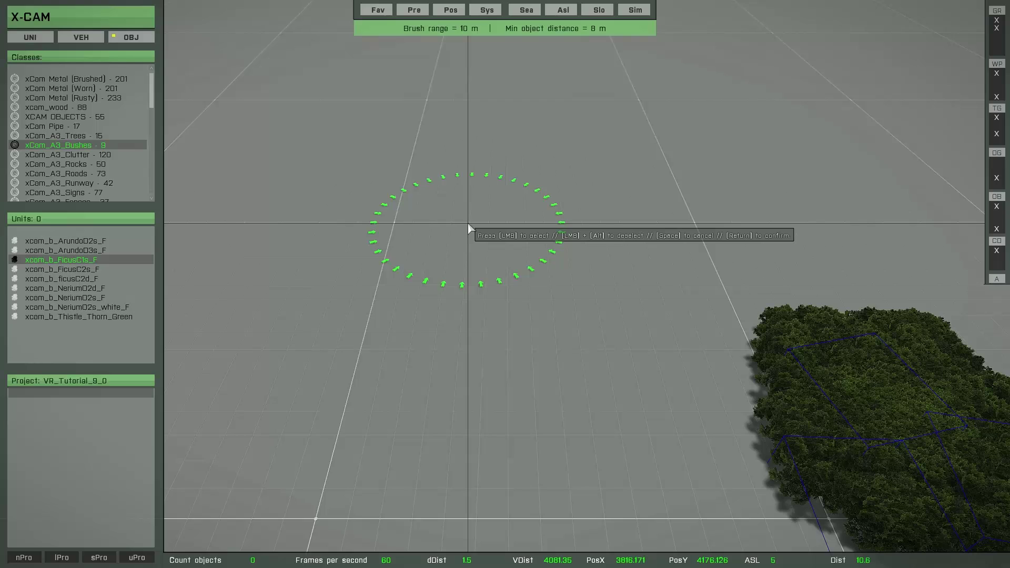
{"action": "scroll", "coordinate": [468, 223], "scroll_direction": "up", "scroll_amount": 10}
{"action": "mouse_move", "coordinate": [500, 185]}
{"action": "left_mouse_down"}
{"action": "mouse_move", "coordinate": [452, 142]}
{"action": "mouse_move", "coordinate": [364, 160]}
{"action": "mouse_move", "coordinate": [488, 237]}
{"action": "mouse_move", "coordinate": [631, 109]}
{"action": "mouse_move", "coordinate": [769, 192]}
{"action": "mouse_move", "coordinate": [749, 196]}
{"action": "left_mouse_up"}
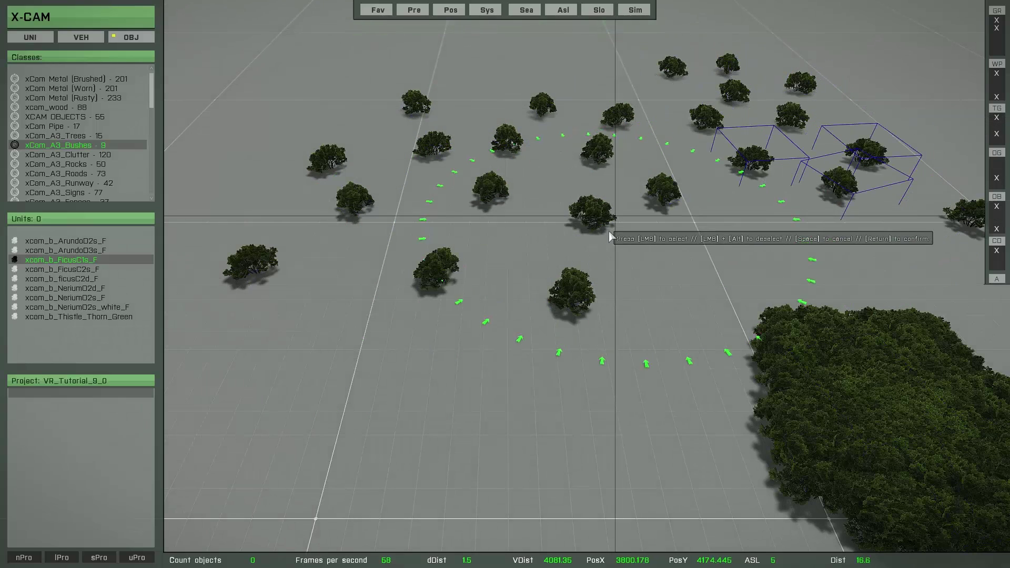
{"action": "scroll", "coordinate": [614, 238], "scroll_direction": "down", "scroll_amount": 5}
{"action": "mouse_move", "coordinate": [529, 141]}
{"action": "left_mouse_down"}
{"action": "mouse_move", "coordinate": [472, 234]}
{"action": "mouse_move", "coordinate": [649, 220]}
{"action": "mouse_move", "coordinate": [757, 288]}
{"action": "mouse_move", "coordinate": [627, 363]}
{"action": "mouse_move", "coordinate": [456, 319]}
{"action": "mouse_move", "coordinate": [462, 280]}
{"action": "mouse_move", "coordinate": [368, 254]}
{"action": "mouse_move", "coordinate": [329, 128]}
{"action": "mouse_move", "coordinate": [301, 124]}
{"action": "mouse_move", "coordinate": [267, 289]}
{"action": "mouse_move", "coordinate": [435, 417]}
{"action": "mouse_move", "coordinate": [838, 365]}
{"action": "mouse_move", "coordinate": [746, 317]}
{"action": "mouse_move", "coordinate": [762, 258]}
{"action": "mouse_move", "coordinate": [688, 268]}
{"action": "mouse_move", "coordinate": [687, 292]}
{"action": "mouse_move", "coordinate": [594, 288]}
{"action": "left_mouse_up"}
{"action": "key", "text": "d"}
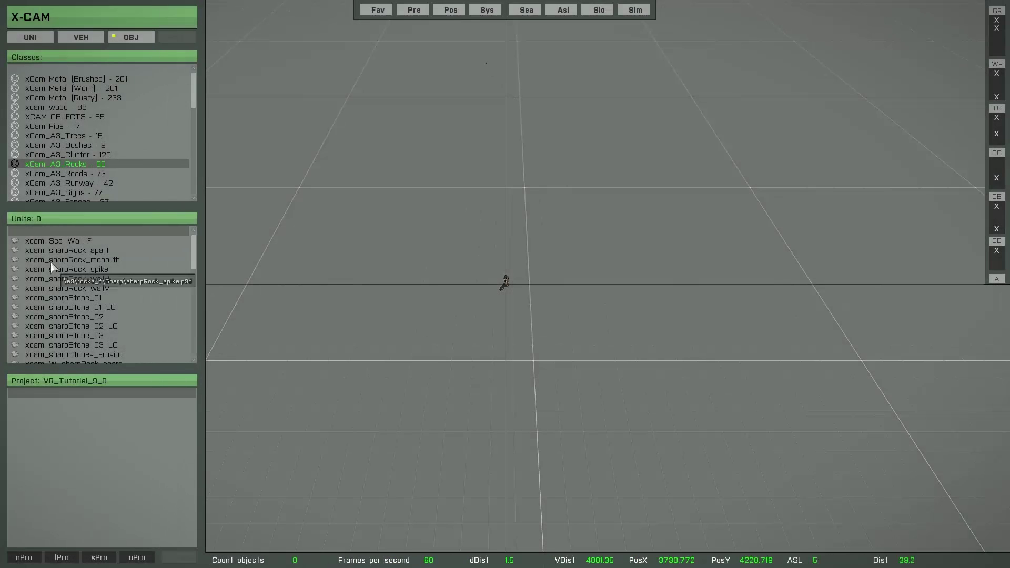
- Start the multi brush with xcam_sharpRock_apart near the player, using a 12 m brush range and a 5 m minimum object distance
{"action": "left_click", "coordinate": [66, 250]}
{"action": "right_click_drag", "start_coordinate": [497, 329], "coordinate": [610, 337]}
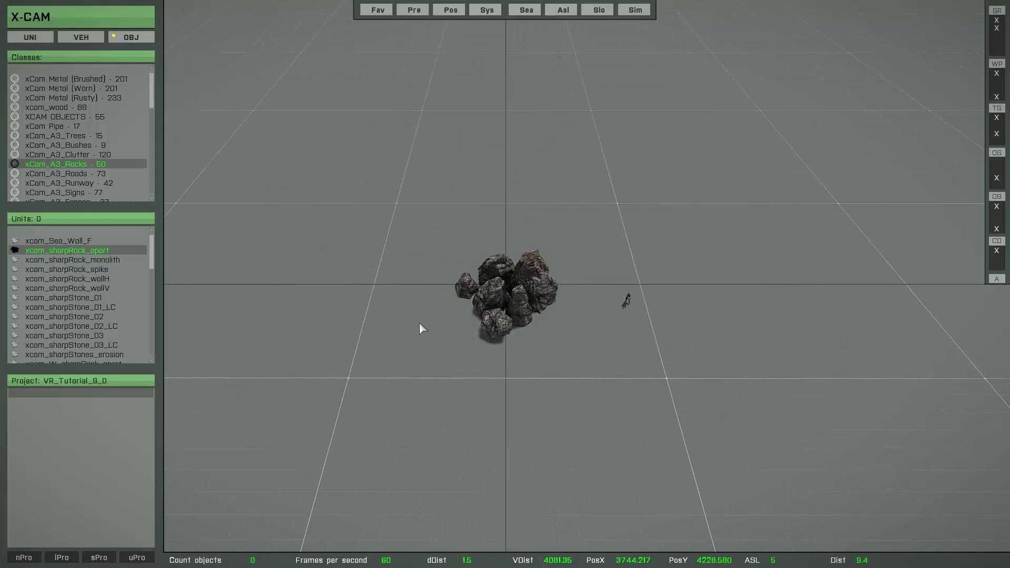
{"action": "right_click_drag", "start_coordinate": [419, 324], "coordinate": [528, 344]}
{"action": "middle_click_drag", "start_coordinate": [528, 344], "coordinate": [598, 351]}
{"action": "right_click_drag", "start_coordinate": [599, 352], "coordinate": [596, 366]}
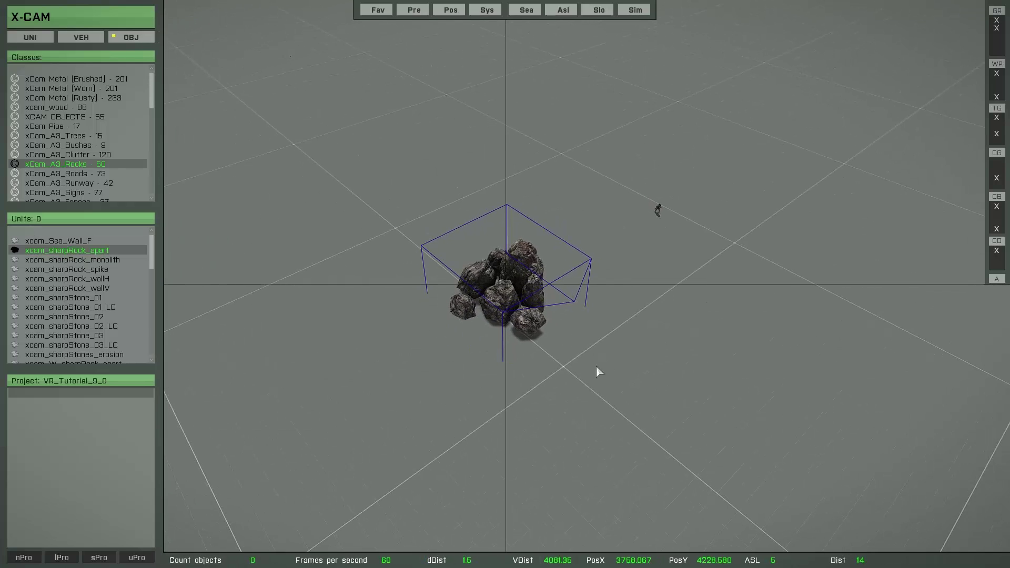
{"action": "key", "text": "space"}
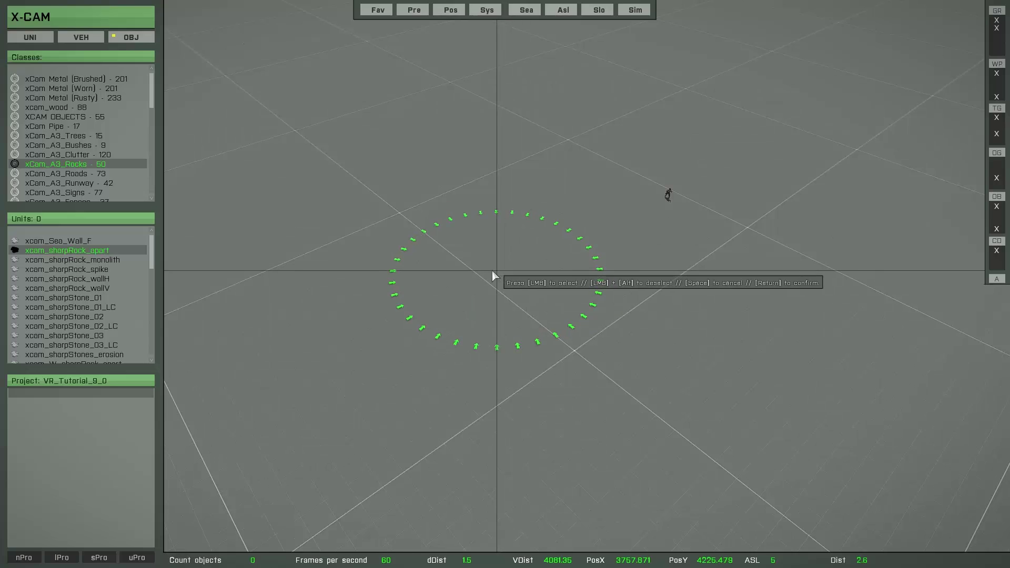
{"action": "scroll", "coordinate": [483, 265], "scroll_direction": "up", "scroll_amount": 1}
{"action": "scroll", "coordinate": [483, 263], "scroll_direction": "down", "scroll_amount": 2}
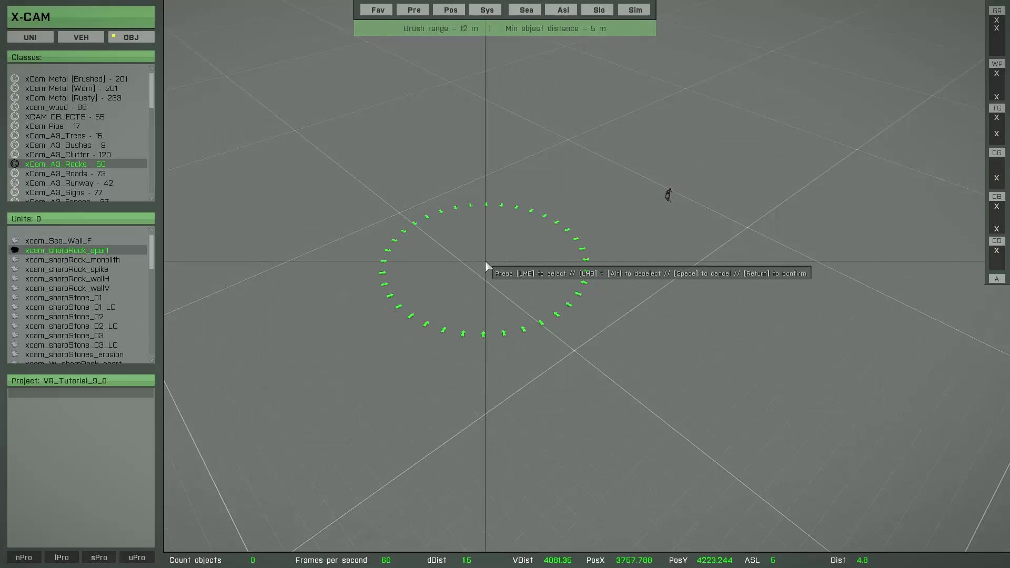
- Brush a broad winding ridge of rocks across the open ground away from the player
{"action": "key", "text": "w"}
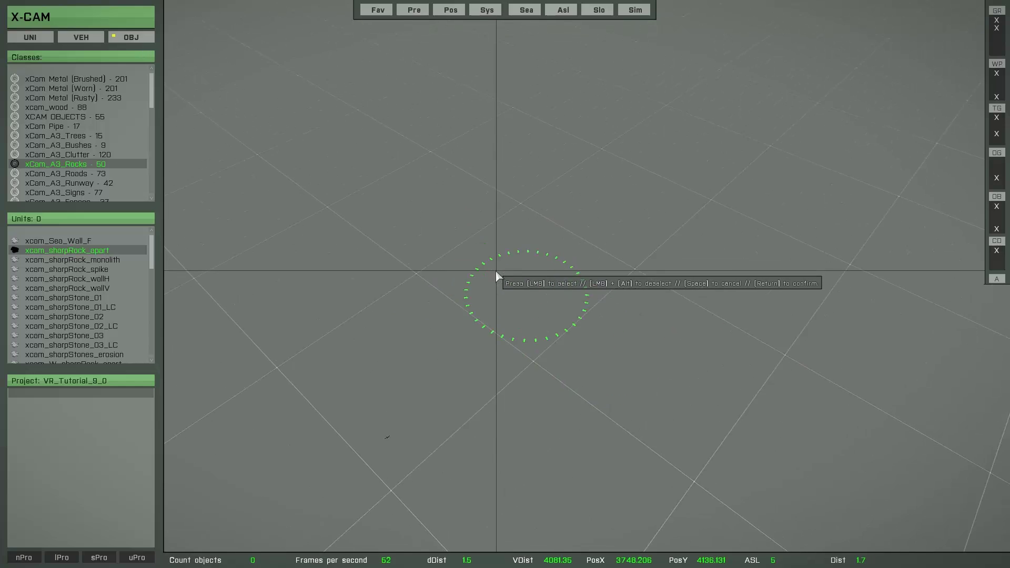
{"action": "right_click_drag", "start_coordinate": [496, 271], "coordinate": [689, 185]}
{"action": "mouse_move", "coordinate": [690, 192]}
{"action": "left_mouse_down"}
{"action": "mouse_move", "coordinate": [639, 147]}
{"action": "mouse_move", "coordinate": [541, 123]}
{"action": "mouse_move", "coordinate": [428, 117]}
{"action": "mouse_move", "coordinate": [363, 153]}
{"action": "mouse_move", "coordinate": [356, 228]}
{"action": "mouse_move", "coordinate": [414, 322]}
{"action": "mouse_move", "coordinate": [384, 425]}
{"action": "mouse_move", "coordinate": [412, 333]}
{"action": "mouse_move", "coordinate": [421, 232]}
{"action": "mouse_move", "coordinate": [408, 165]}
{"action": "mouse_move", "coordinate": [499, 145]}
{"action": "mouse_move", "coordinate": [492, 166]}
{"action": "mouse_move", "coordinate": [441, 212]}
{"action": "mouse_move", "coordinate": [430, 249]}
{"action": "left_mouse_up"}
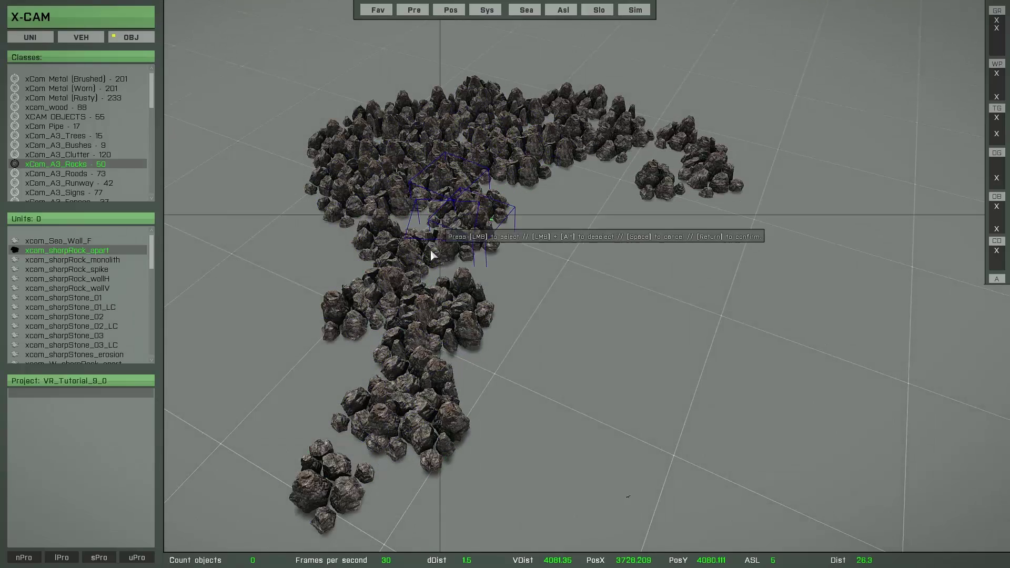
{"action": "mouse_move", "coordinate": [430, 248]}
{"action": "middle_mouse_down"}
{"action": "mouse_move", "coordinate": [597, 279]}
{"action": "mouse_move", "coordinate": [575, 262]}
{"action": "middle_mouse_up"}
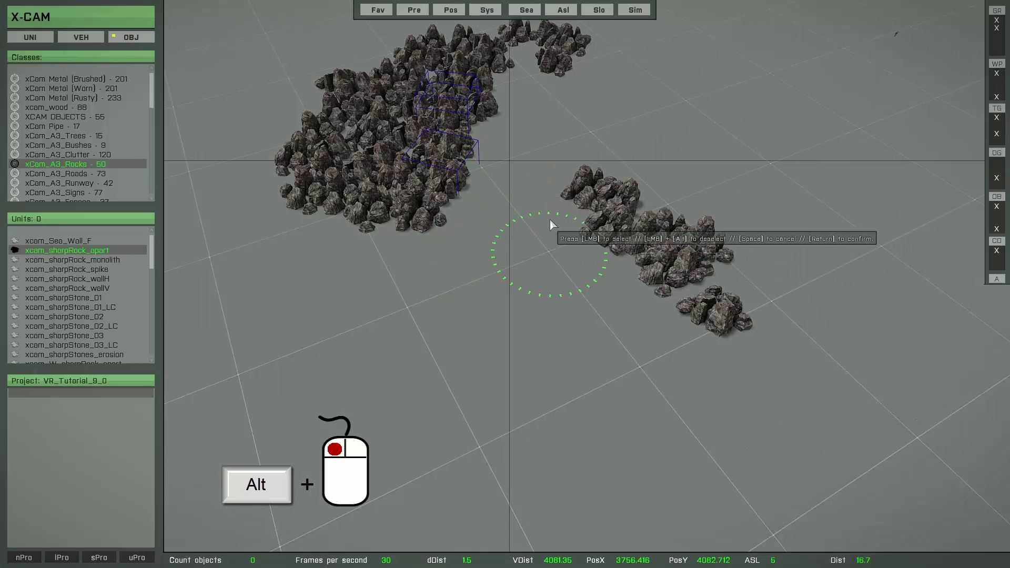
- Erase the detached line of rocks beside the main cluster and brush a new rock arm extending from the cluster
{"action": "mouse_move", "coordinate": [608, 213]}
{"action": "left_mouse_down", "text": "alt"}
{"action": "mouse_move", "coordinate": [656, 243]}
{"action": "mouse_move", "coordinate": [712, 313]}
{"action": "left_mouse_up", "text": "alt"}
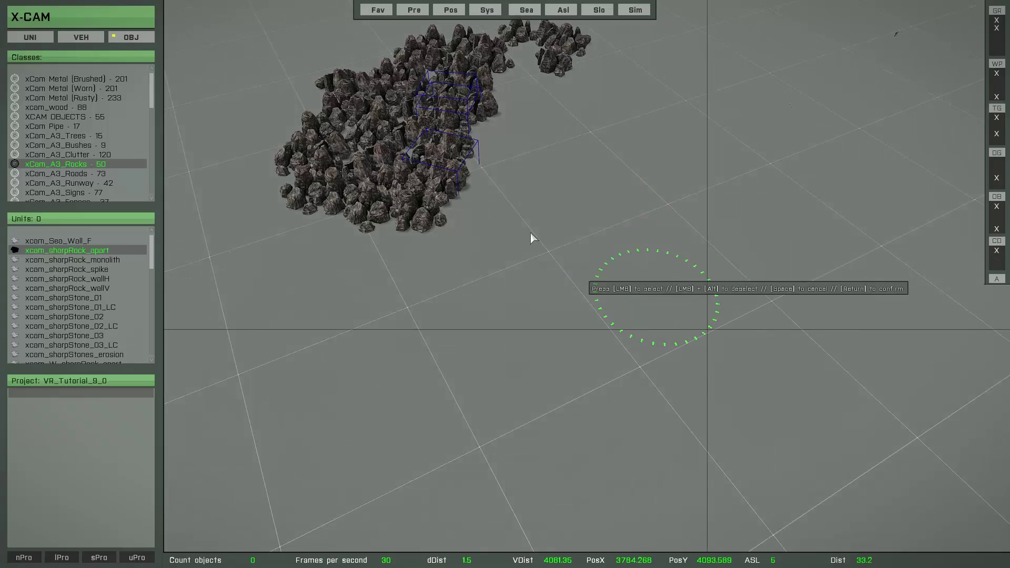
{"action": "mouse_move", "coordinate": [505, 212]}
{"action": "left_mouse_down"}
{"action": "mouse_move", "coordinate": [485, 204]}
{"action": "mouse_move", "coordinate": [638, 289]}
{"action": "mouse_move", "coordinate": [799, 407]}
{"action": "mouse_move", "coordinate": [518, 225]}
{"action": "left_mouse_up"}
{"action": "mouse_move", "coordinate": [521, 235]}
{"action": "right_mouse_down"}
{"action": "mouse_move", "coordinate": [563, 287]}
{"action": "mouse_move", "coordinate": [605, 276]}
{"action": "right_mouse_up"}
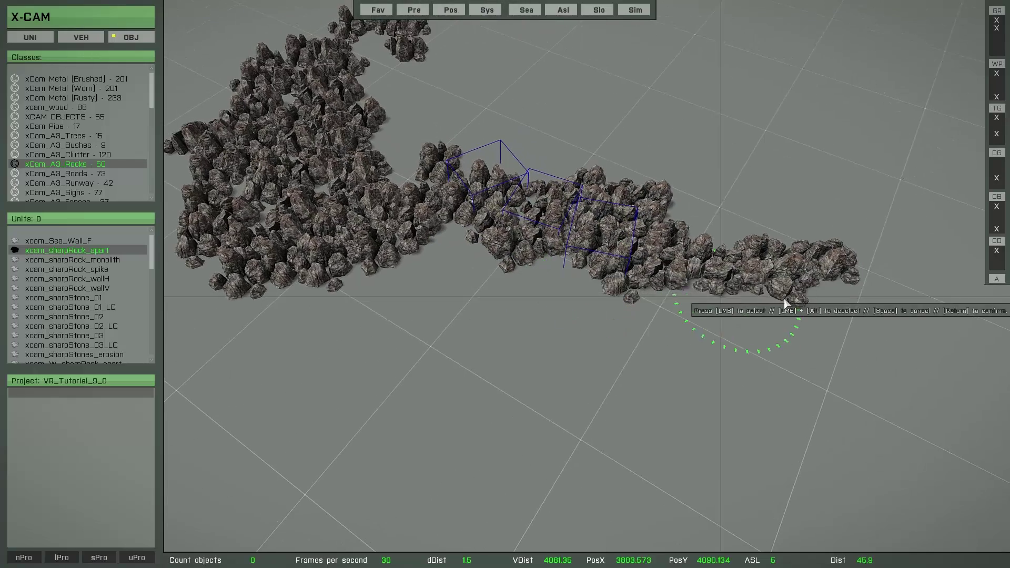
- Extend the rock arm in a curve and erase rocks from the interior of the main cluster
{"action": "mouse_move", "coordinate": [709, 272]}
{"action": "left_mouse_down", "text": "alt"}
{"action": "mouse_move", "coordinate": [604, 211]}
{"action": "mouse_move", "coordinate": [472, 190]}
{"action": "mouse_move", "coordinate": [529, 236]}
{"action": "mouse_move", "coordinate": [491, 233]}
{"action": "mouse_move", "coordinate": [548, 274]}
{"action": "mouse_move", "coordinate": [522, 424]}
{"action": "mouse_move", "coordinate": [484, 437]}
{"action": "left_mouse_up", "text": "alt"}
{"action": "mouse_move", "coordinate": [315, 179]}
{"action": "left_mouse_down", "text": "alt"}
{"action": "mouse_move", "coordinate": [286, 158]}
{"action": "mouse_move", "coordinate": [335, 184]}
{"action": "left_mouse_up", "text": "alt"}
{"action": "right_click_drag", "start_coordinate": [507, 175], "coordinate": [465, 189]}
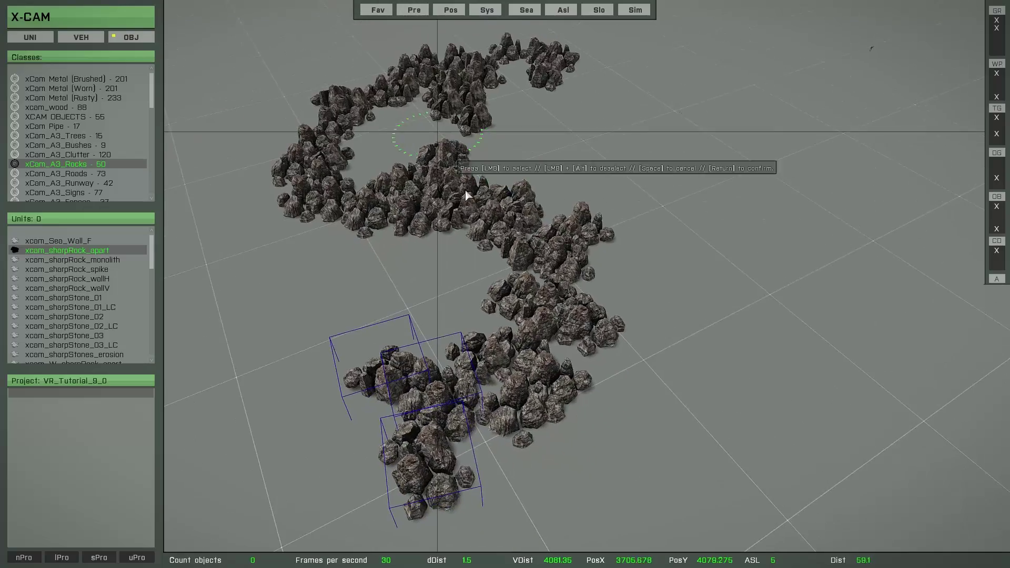
- Switch the brush's object type from the large rocks to xcam_sharpStone_02_LC over the clear ground near the ridge
{"action": "mouse_move", "coordinate": [622, 288]}
{"action": "right_mouse_down"}
{"action": "mouse_move", "coordinate": [487, 297]}
{"action": "mouse_move", "coordinate": [534, 316]}
{"action": "mouse_move", "coordinate": [465, 321]}
{"action": "mouse_move", "coordinate": [533, 321]}
{"action": "mouse_move", "coordinate": [551, 304]}
{"action": "mouse_move", "coordinate": [533, 292]}
{"action": "right_mouse_up"}
{"action": "key", "text": "w"}
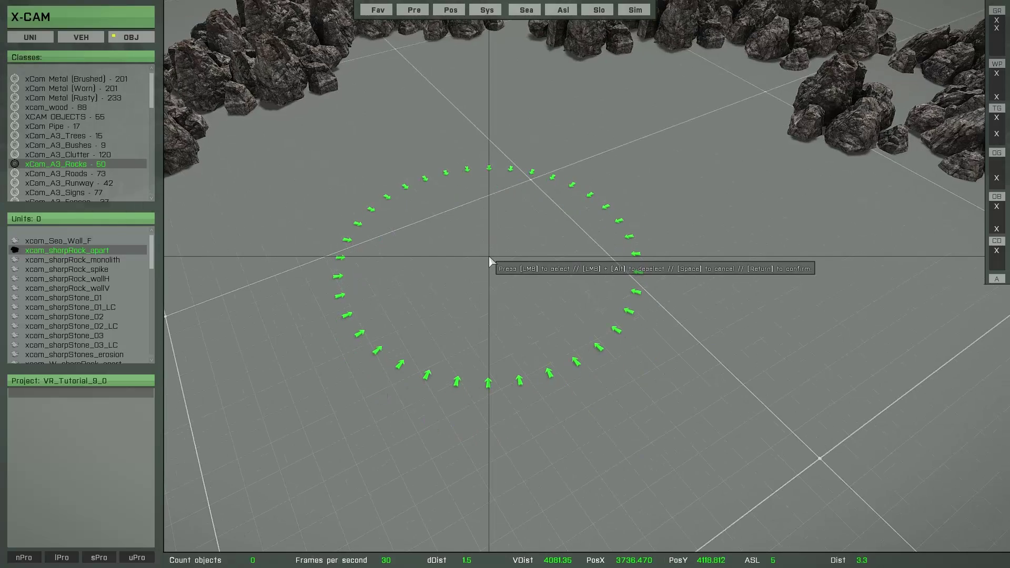
{"action": "key", "text": "Down"}
{"action": "key", "text": "Down"}
{"action": "key", "text": "Down"}
{"action": "key", "text": "Down"}
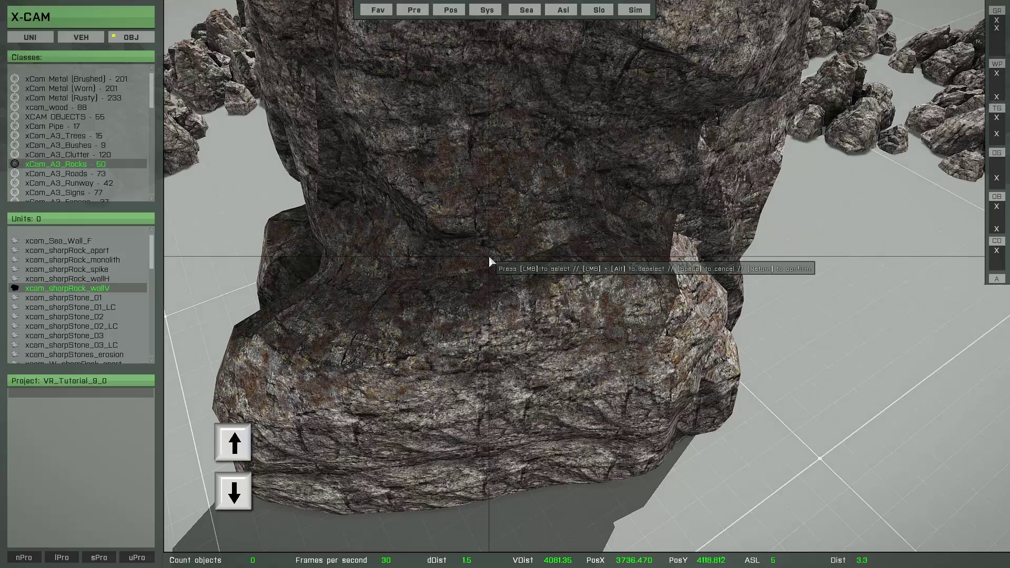
{"action": "key", "text": "Down"}
{"action": "key", "text": "Down"}
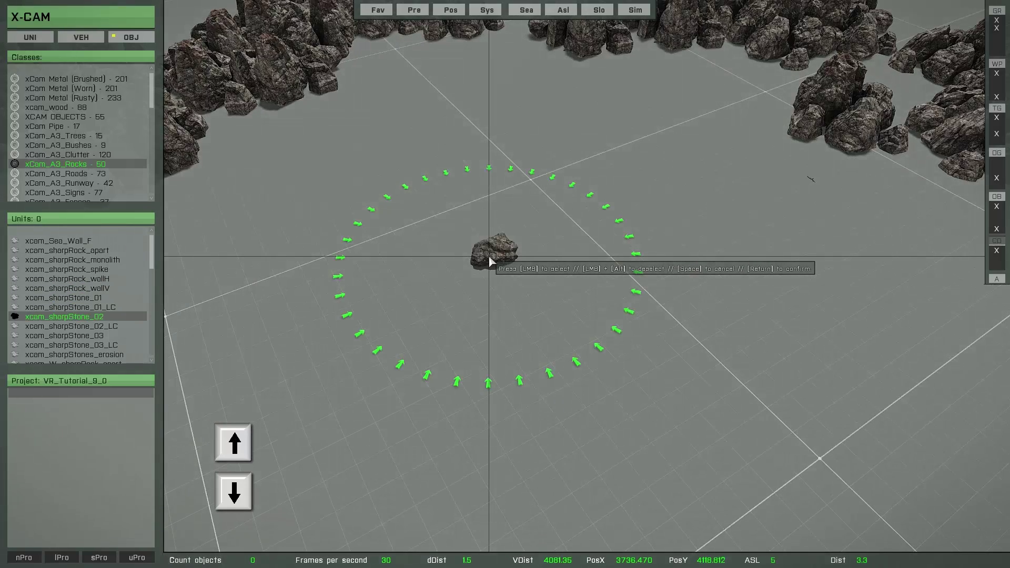
{"action": "key", "text": "Down"}
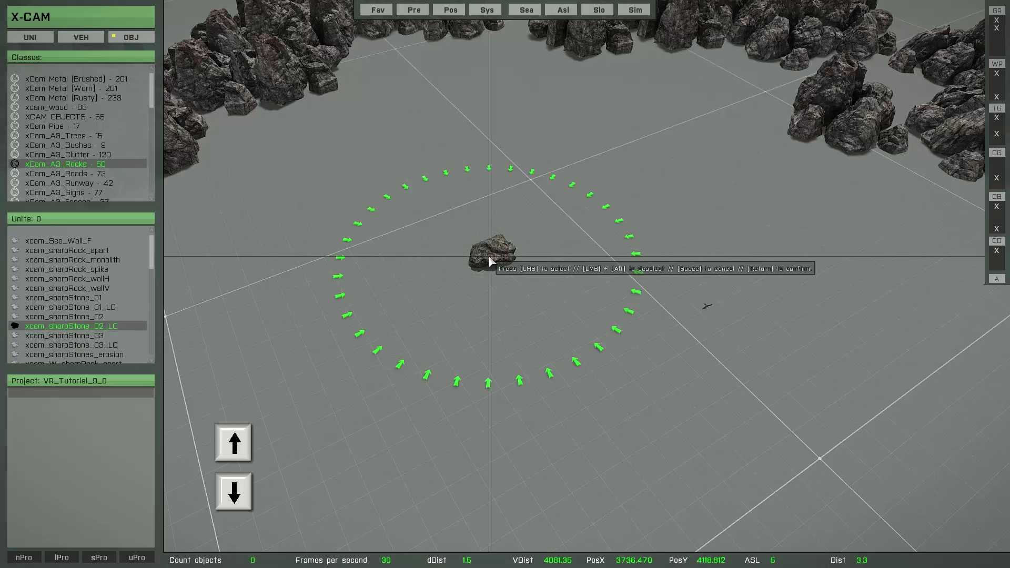
- Set the minimum object distance to 1 m and reduce the brush range below 12 m for the small stones
{"action": "scroll", "coordinate": [494, 256], "scroll_direction": "down", "scroll_amount": 3}
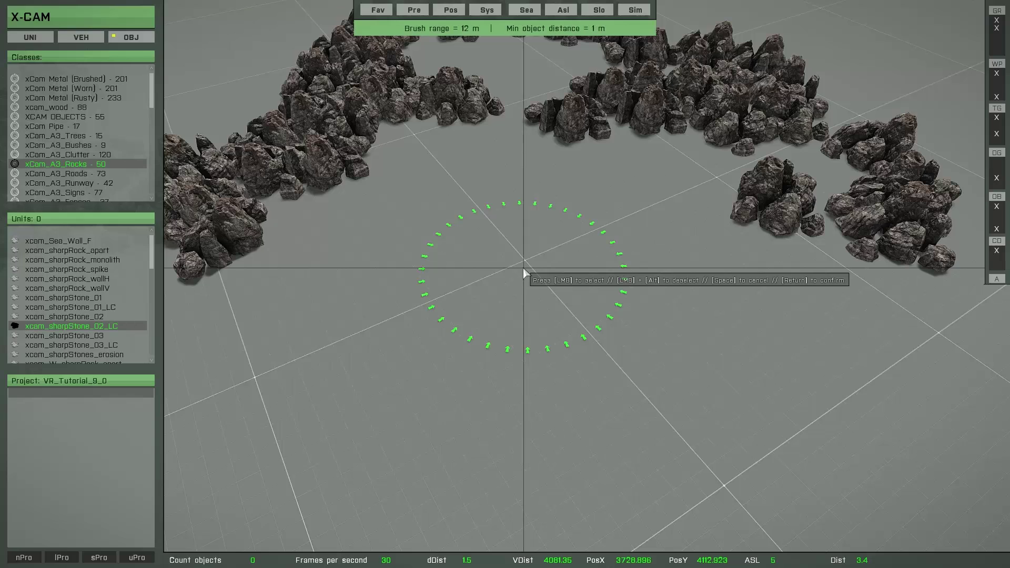
{"action": "key", "text": "w"}
{"action": "right_click_drag", "start_coordinate": [528, 271], "coordinate": [521, 274]}
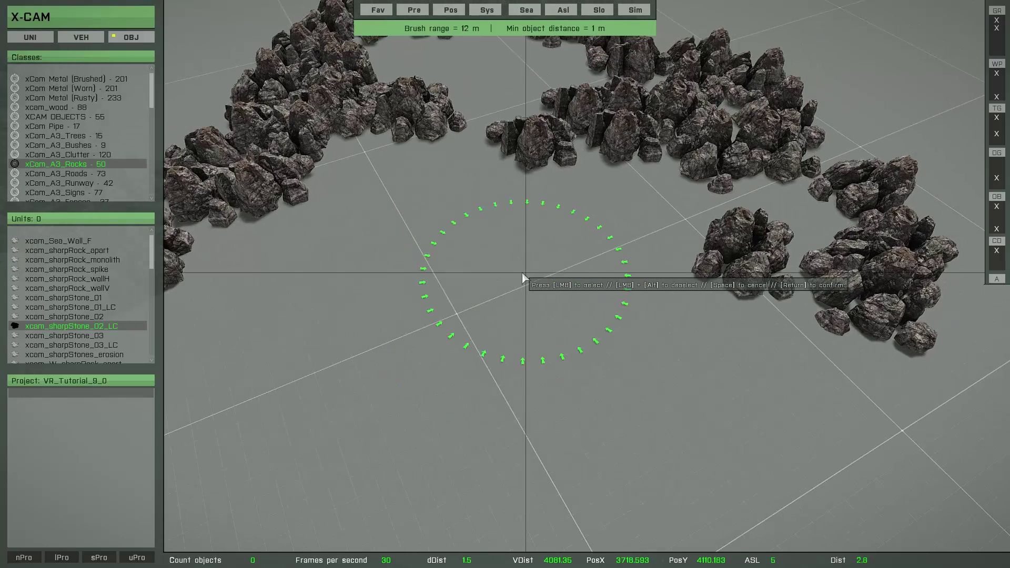
{"action": "scroll", "coordinate": [515, 271], "scroll_direction": "down", "scroll_amount": 3}
- Brush several clumps of small stones along the outer foot of the rock ridge
{"action": "left_click_drag", "start_coordinate": [360, 145], "coordinate": [305, 242]}
{"action": "key", "text": "a"}
{"action": "right_click_drag", "start_coordinate": [406, 333], "coordinate": [443, 315]}
{"action": "mouse_move", "coordinate": [432, 175]}
{"action": "left_mouse_down"}
{"action": "mouse_move", "coordinate": [422, 226]}
{"action": "mouse_move", "coordinate": [356, 286]}
{"action": "mouse_move", "coordinate": [280, 280]}
{"action": "left_mouse_up"}
{"action": "key", "text": "a"}
{"action": "right_click_drag", "start_coordinate": [405, 326], "coordinate": [453, 356]}
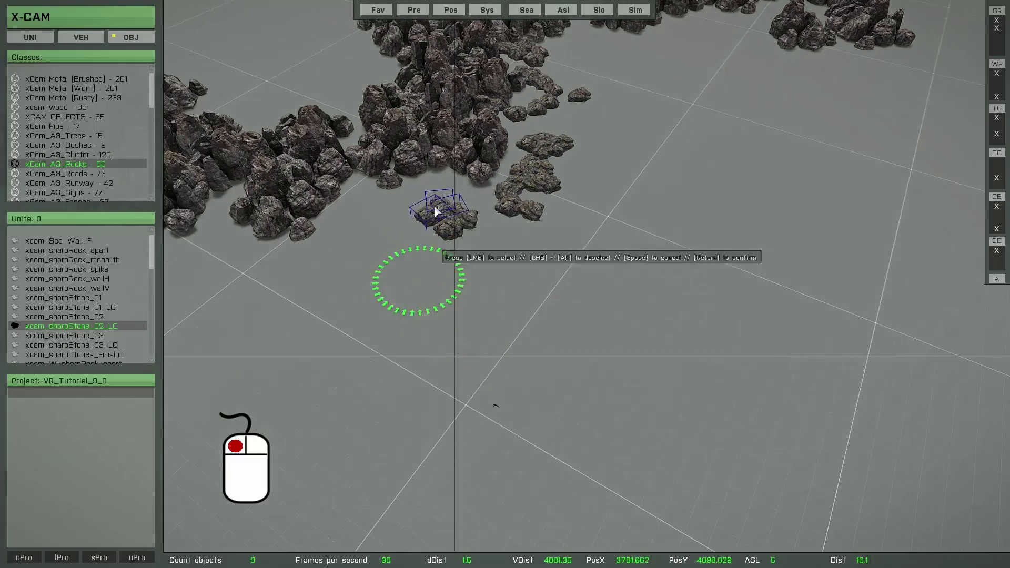
{"action": "mouse_move", "coordinate": [437, 212]}
{"action": "left_mouse_down"}
{"action": "mouse_move", "coordinate": [361, 230]}
{"action": "mouse_move", "coordinate": [403, 255]}
{"action": "left_mouse_up"}
{"action": "key", "text": "d"}
- Erase part of the small stone clumps along the foot of the ridge with the brush
{"action": "mouse_move", "coordinate": [572, 273]}
{"action": "right_mouse_down"}
{"action": "mouse_move", "coordinate": [465, 280]}
{"action": "mouse_move", "coordinate": [432, 320]}
{"action": "mouse_move", "coordinate": [467, 317]}
{"action": "right_mouse_up"}
{"action": "key", "text": "w"}
{"action": "mouse_move", "coordinate": [486, 319]}
{"action": "left_mouse_down", "text": "alt"}
{"action": "mouse_move", "coordinate": [476, 313]}
{"action": "mouse_move", "coordinate": [563, 226]}
{"action": "mouse_move", "coordinate": [621, 229]}
{"action": "mouse_move", "coordinate": [620, 171]}
{"action": "mouse_move", "coordinate": [648, 144]}
{"action": "mouse_move", "coordinate": [611, 168]}
{"action": "left_mouse_up", "text": "alt"}
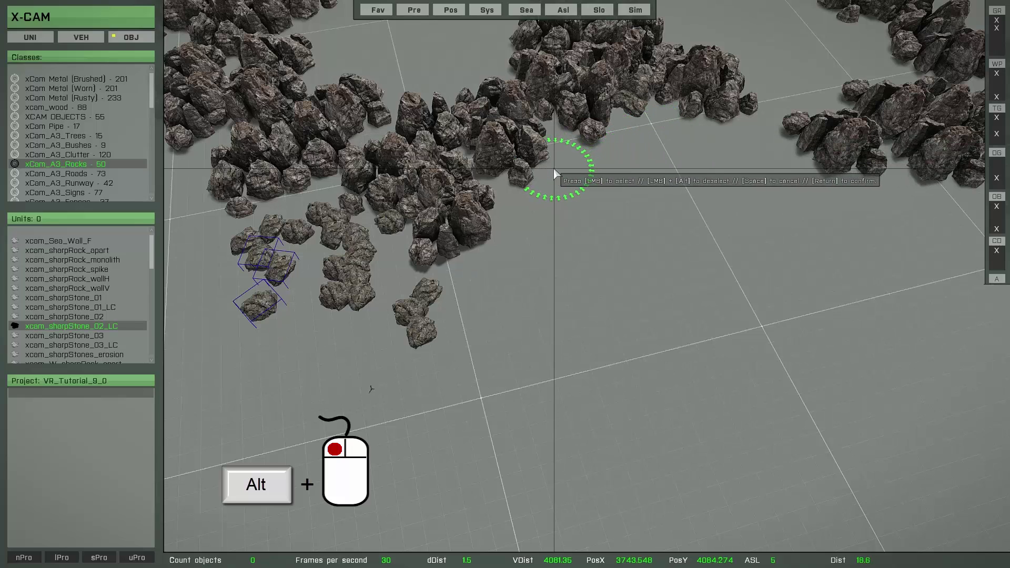
{"action": "mouse_move", "coordinate": [545, 236]}
{"action": "right_mouse_down"}
{"action": "mouse_move", "coordinate": [546, 186]}
{"action": "mouse_move", "coordinate": [541, 259]}
{"action": "mouse_move", "coordinate": [539, 211]}
{"action": "mouse_move", "coordinate": [573, 240]}
{"action": "mouse_move", "coordinate": [631, 246]}
{"action": "mouse_move", "coordinate": [532, 270]}
{"action": "mouse_move", "coordinate": [556, 301]}
{"action": "mouse_move", "coordinate": [623, 267]}
{"action": "mouse_move", "coordinate": [588, 266]}
{"action": "mouse_move", "coordinate": [570, 277]}
{"action": "mouse_move", "coordinate": [597, 282]}
{"action": "mouse_move", "coordinate": [560, 302]}
{"action": "right_mouse_up"}
{"action": "key", "text": "d"}
{"action": "key", "text": "a"}
{"action": "key", "text": "d"}
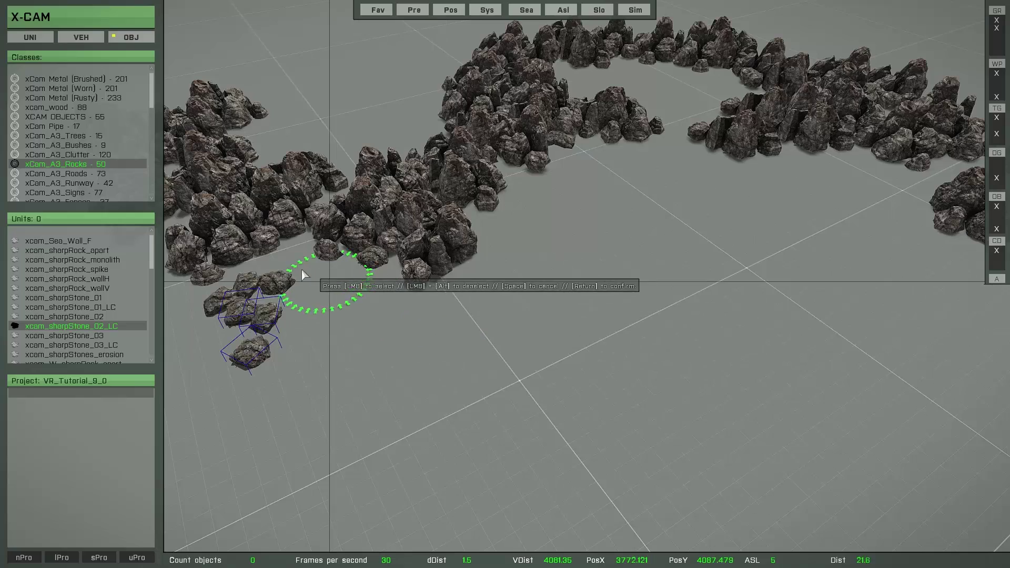